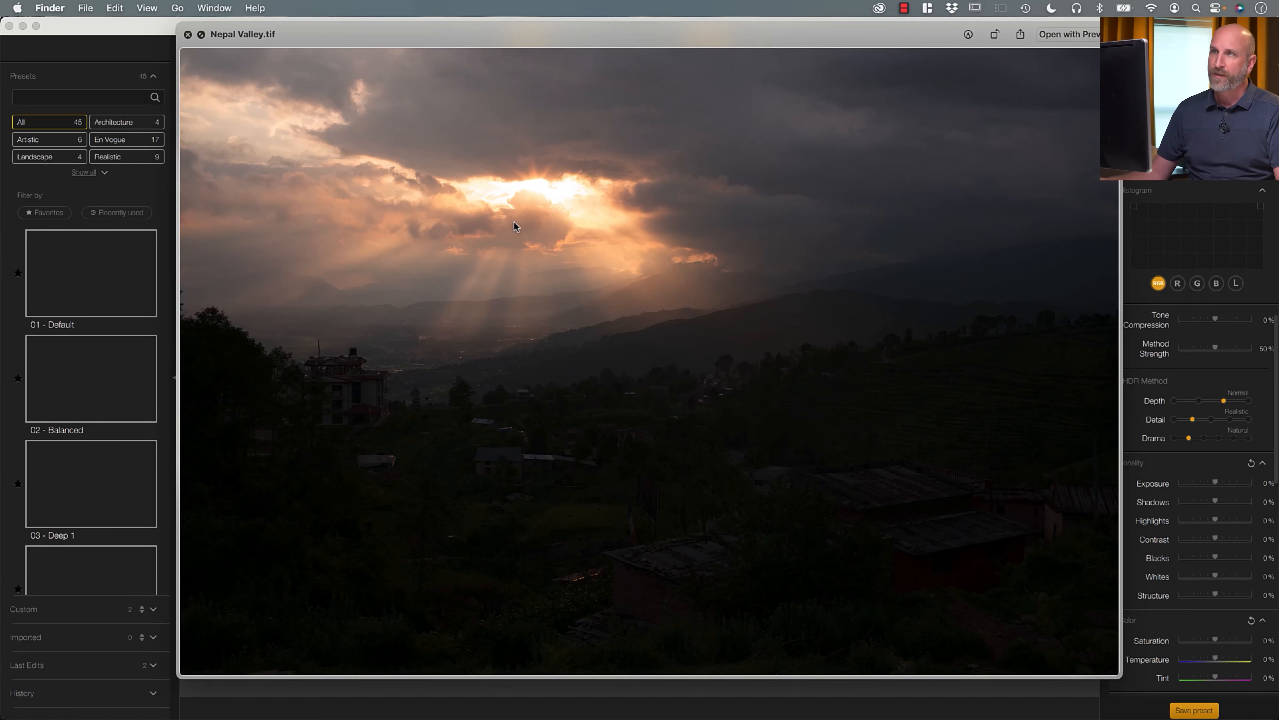
Close the Nepal Valley.tif preview and look over the photo's HDR adjustment settings.
key("space")
left_click_drag(317, 271, 617, 568)
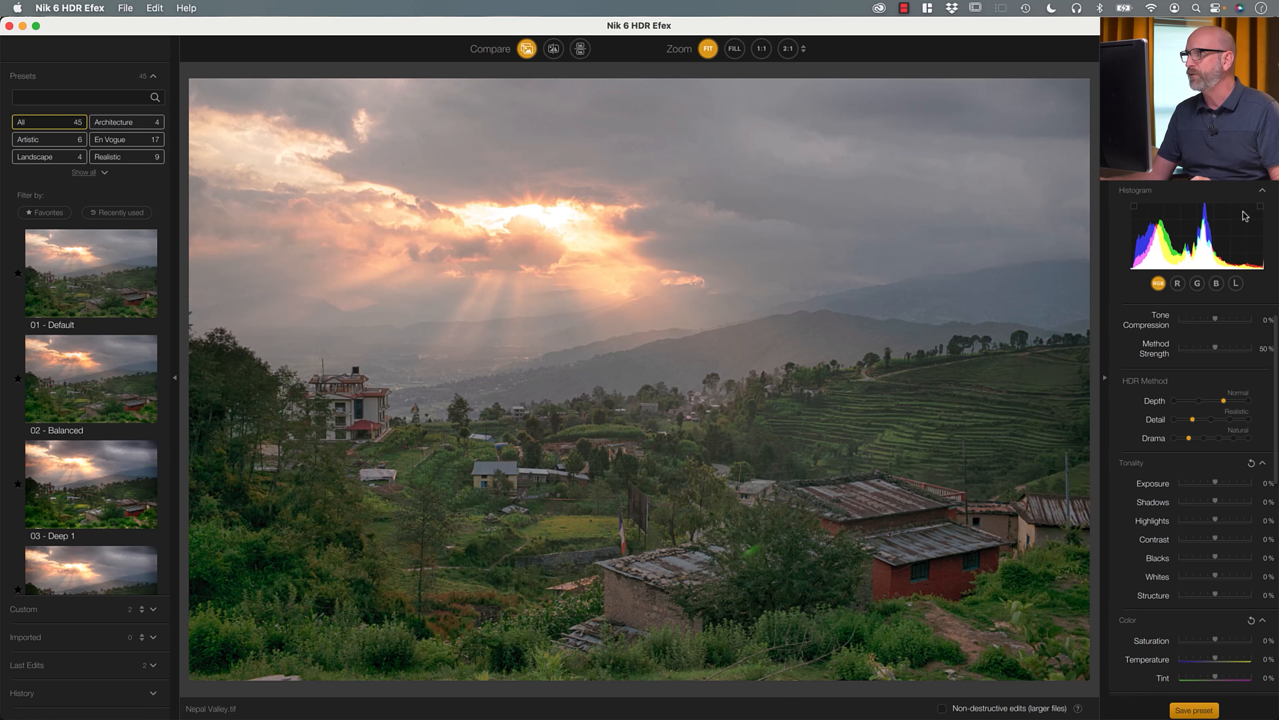
scroll(1147, 377, "down", 2)
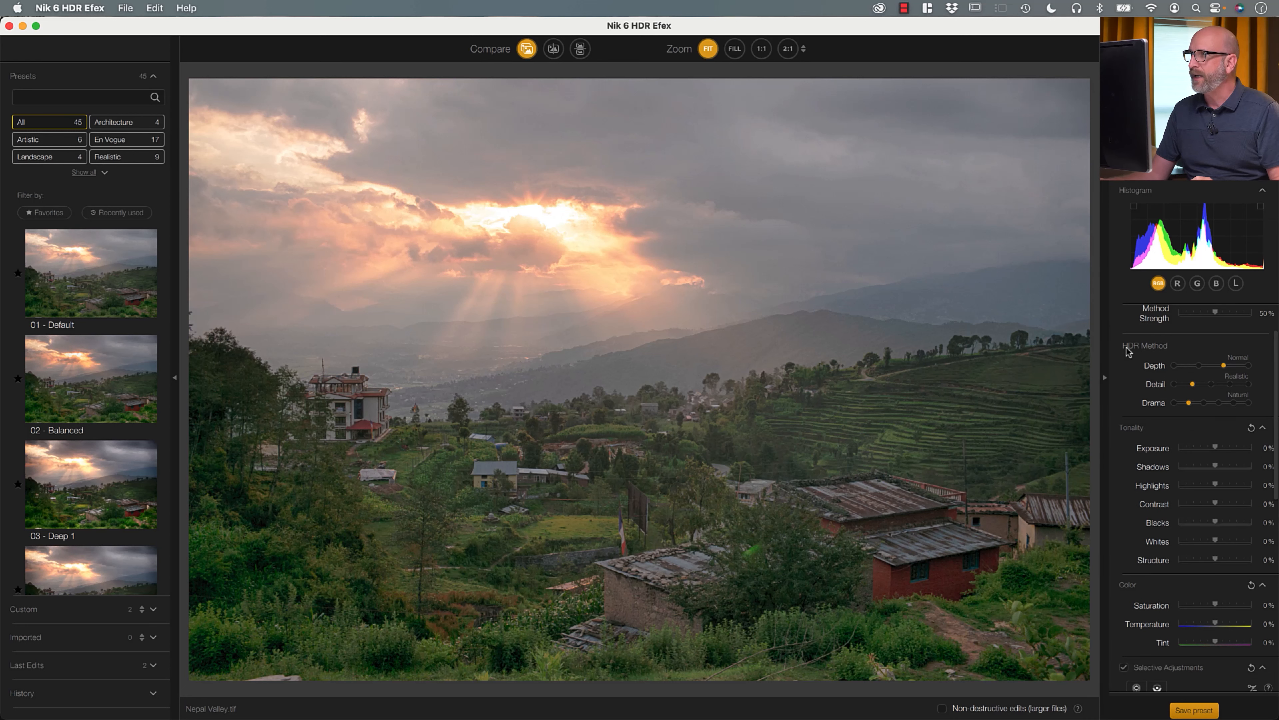
scroll(1173, 353, "up", 3)
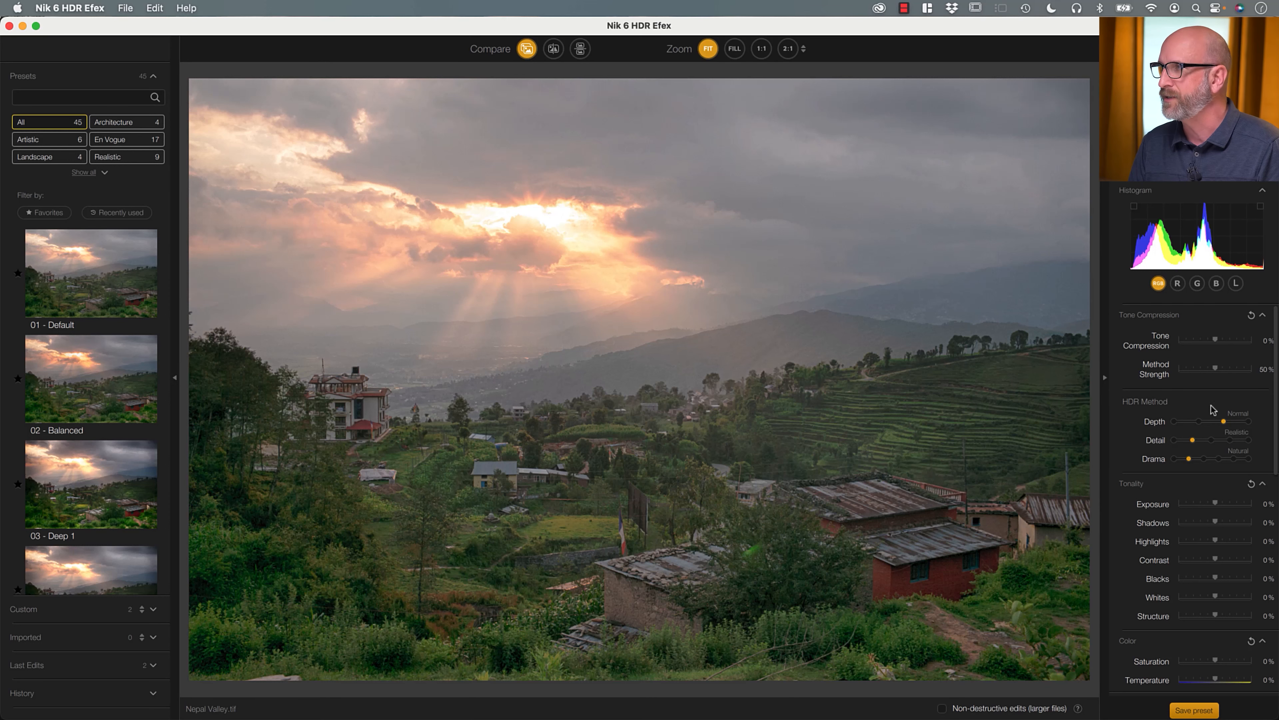
Try the HDR Method's Detail levels Detailed, Grungy and Soft, and return to Realistic detail and Natural drama.
mouse_move(1224, 423)
left_mouse_down()
mouse_move(1239, 426)
mouse_move(1171, 423)
mouse_move(1214, 426)
left_mouse_up()
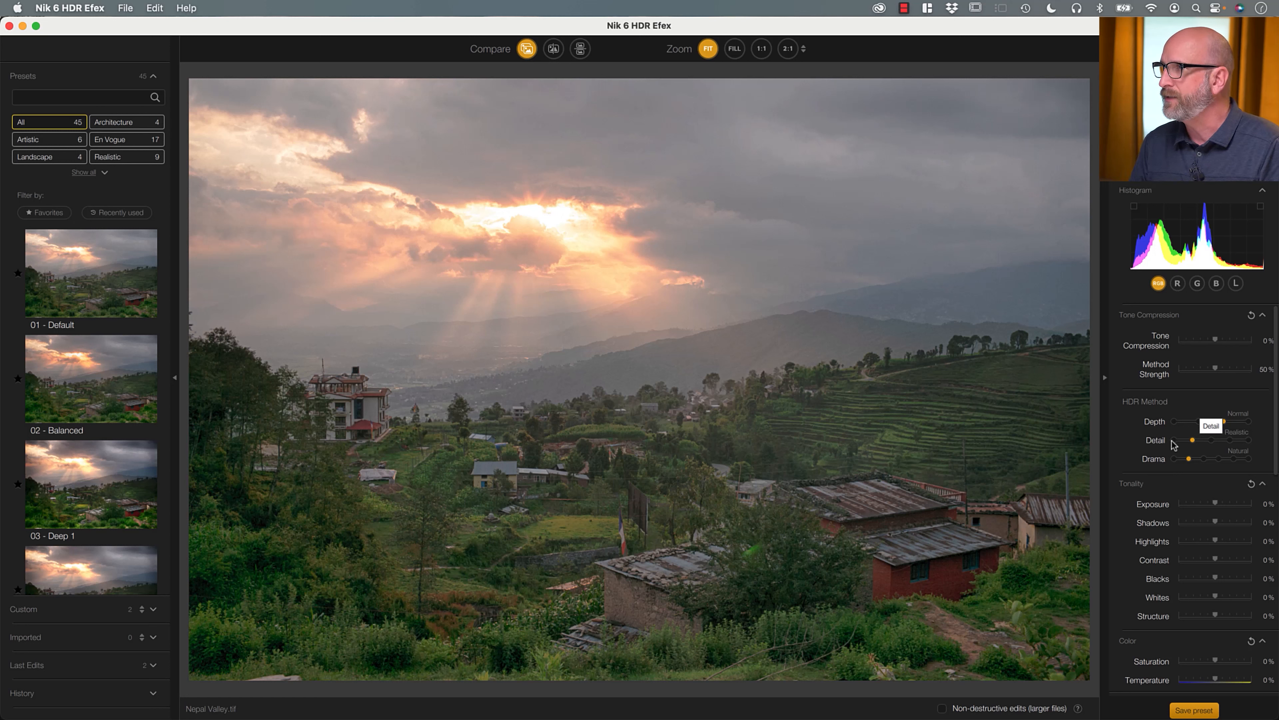
left_click_drag(1194, 443, 1213, 442)
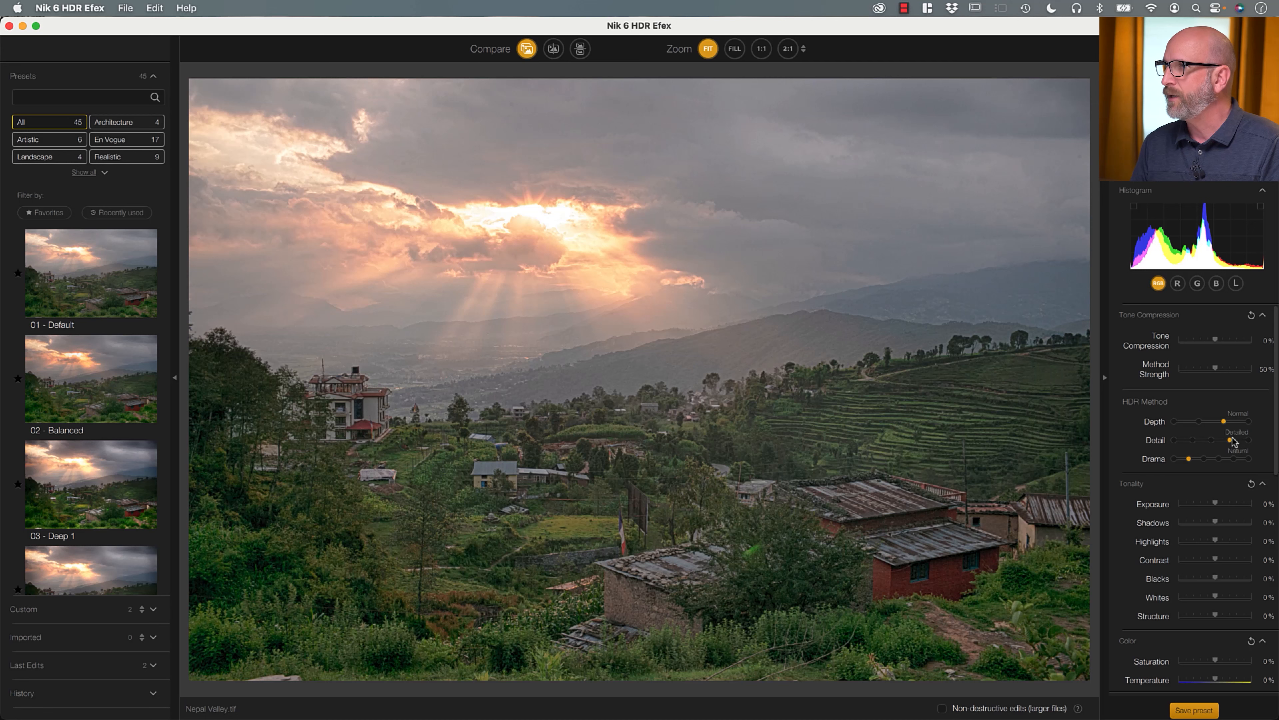
left_click(1247, 442)
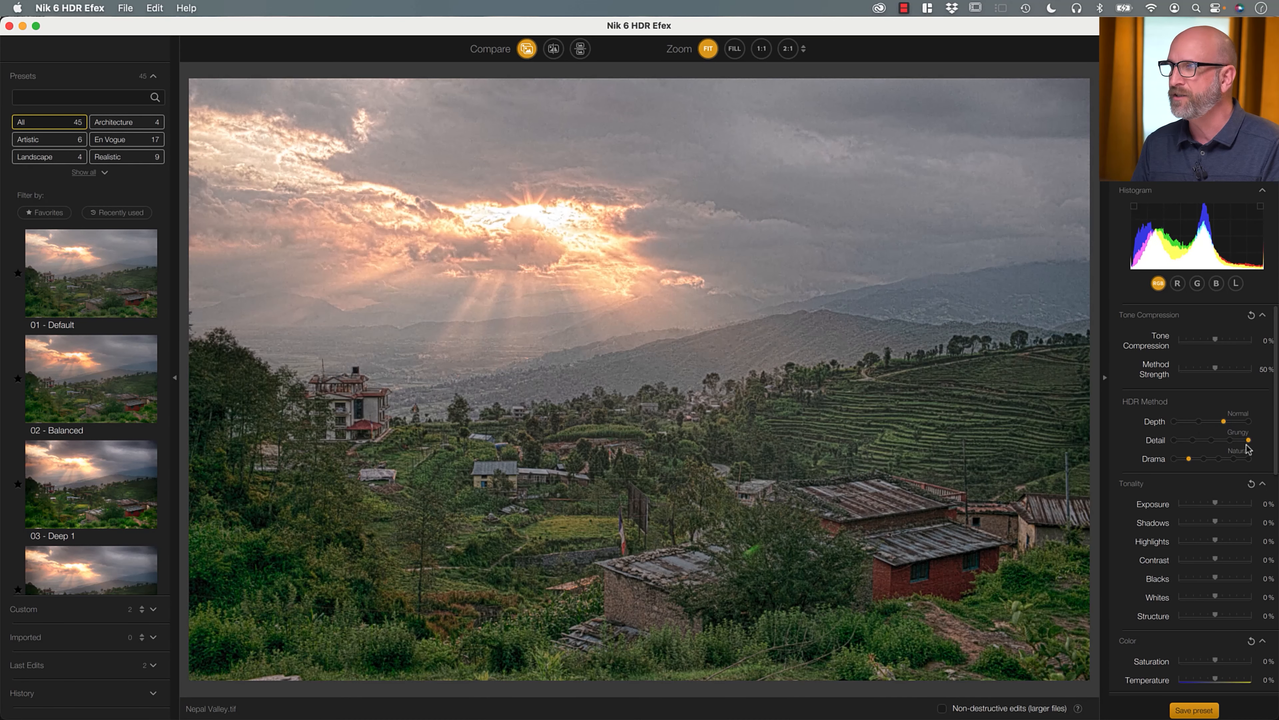
left_click_drag(1248, 448, 1193, 444)
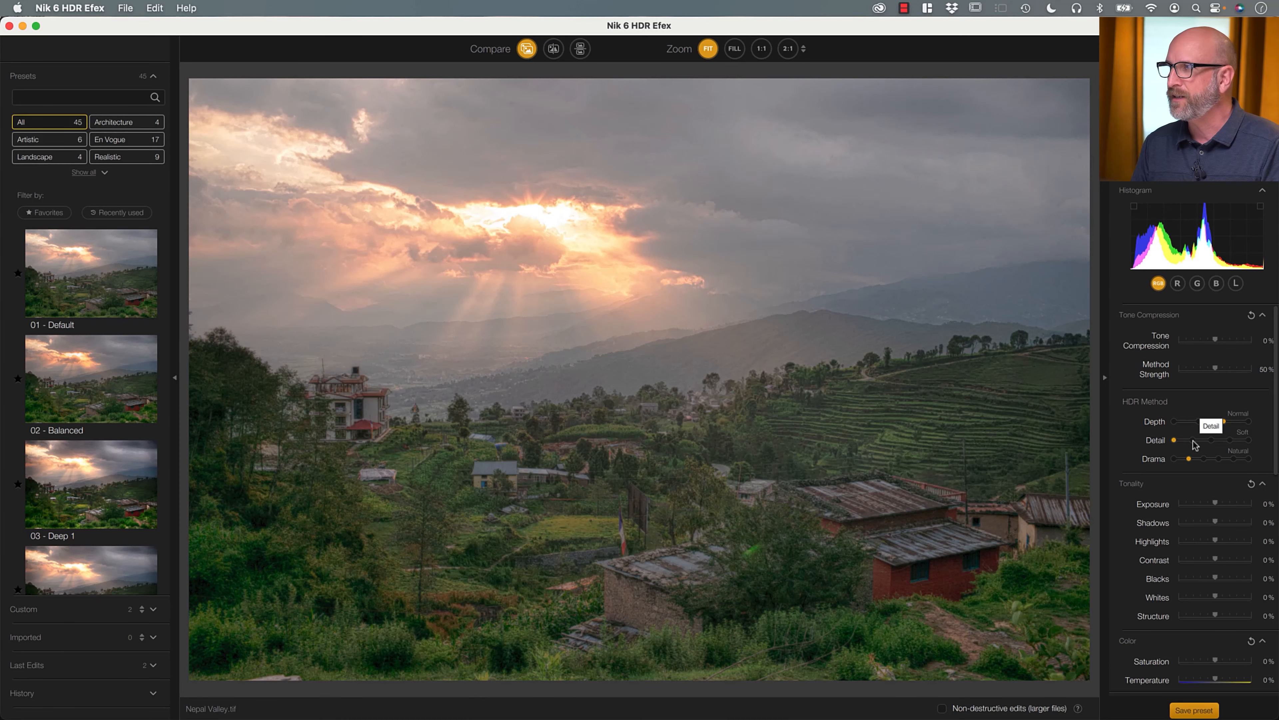
left_click(1175, 460)
mouse_move(1186, 465)
left_mouse_down()
mouse_move(1236, 463)
mouse_move(1192, 463)
left_mouse_up()
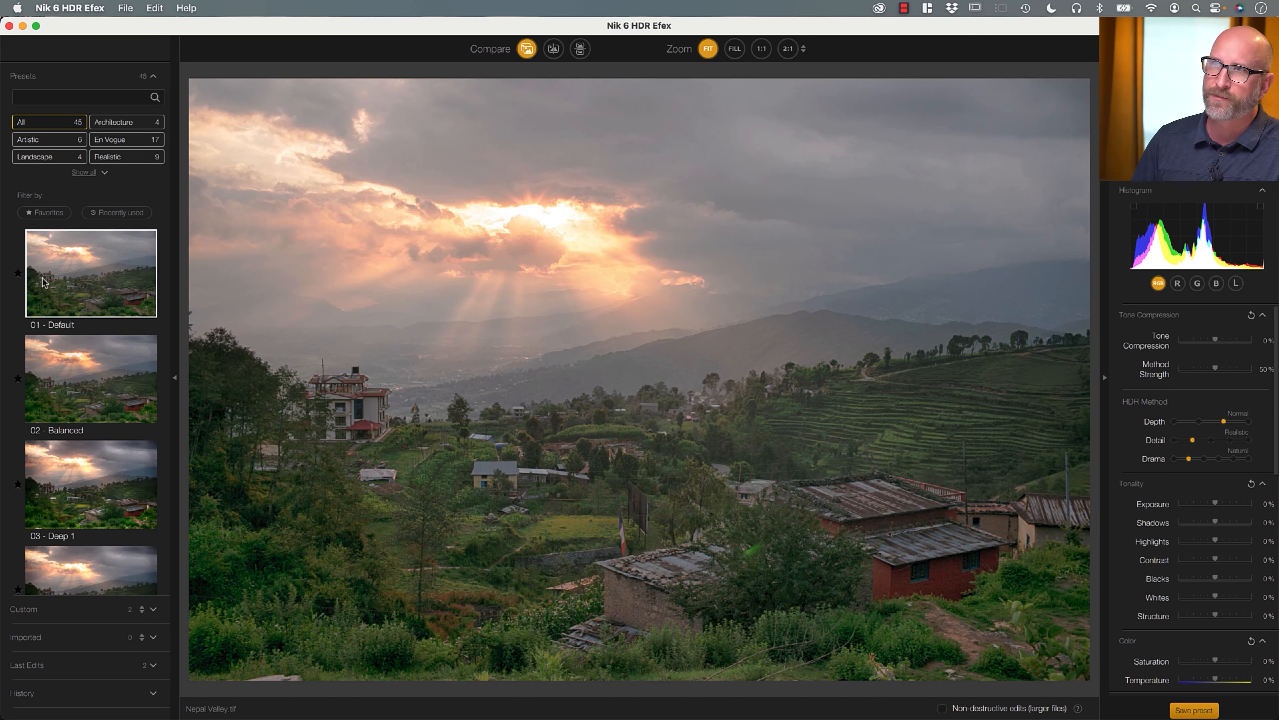
Try the presets 01 - Default, 02 - Balanced, 03 - Deep 1, 04 - Deep 2, 05 - Detailed 1 and 06 - Detailed 2.
left_click(69, 276)
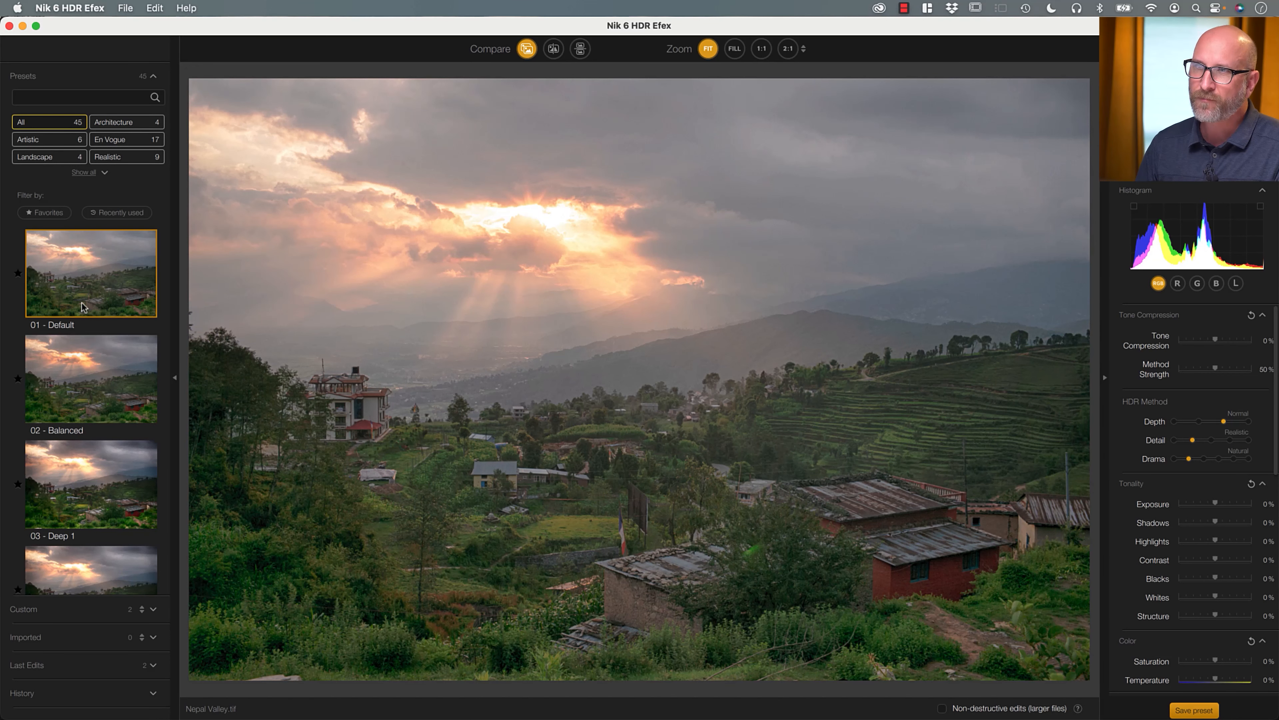
left_click(75, 363)
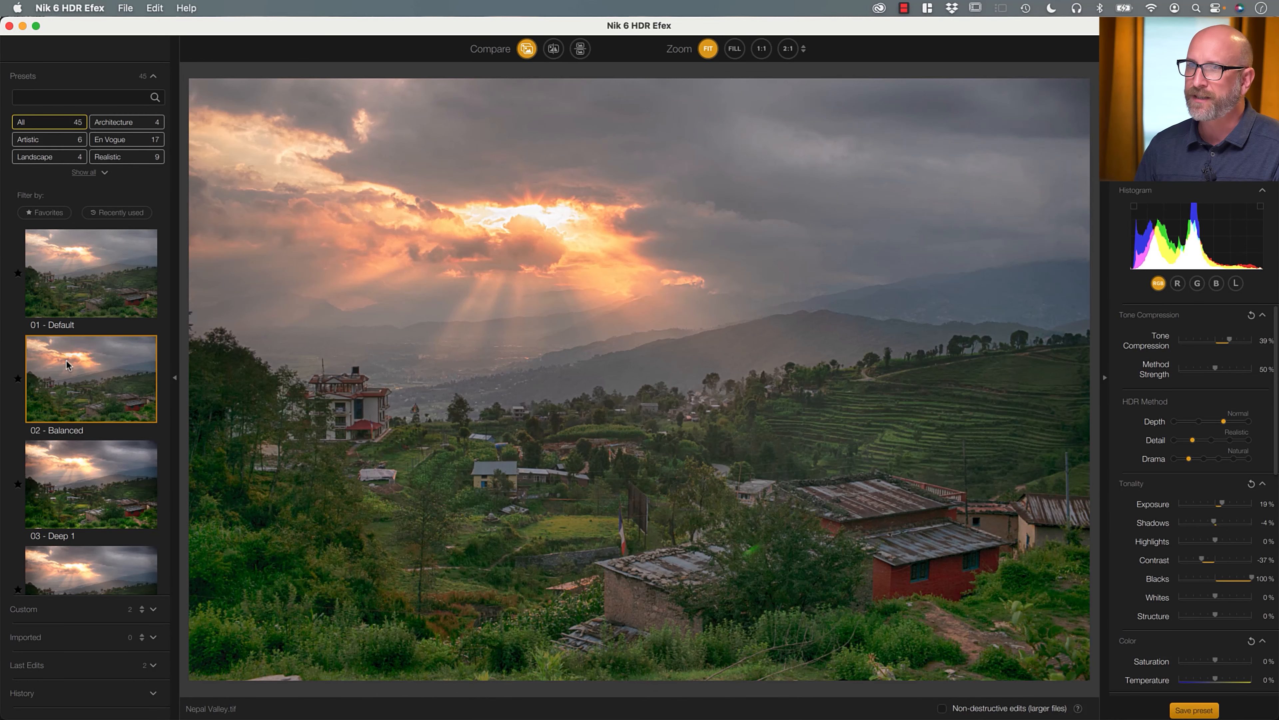
left_click(55, 447)
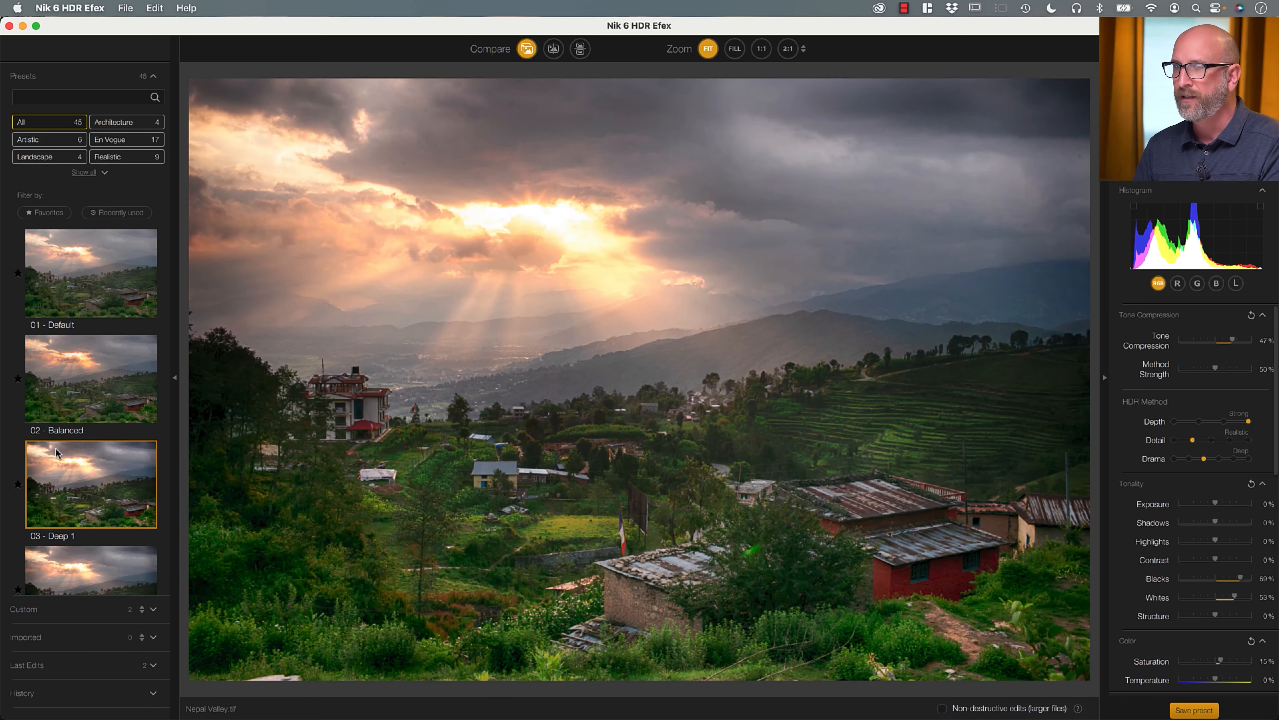
scroll(55, 447, "down", 5)
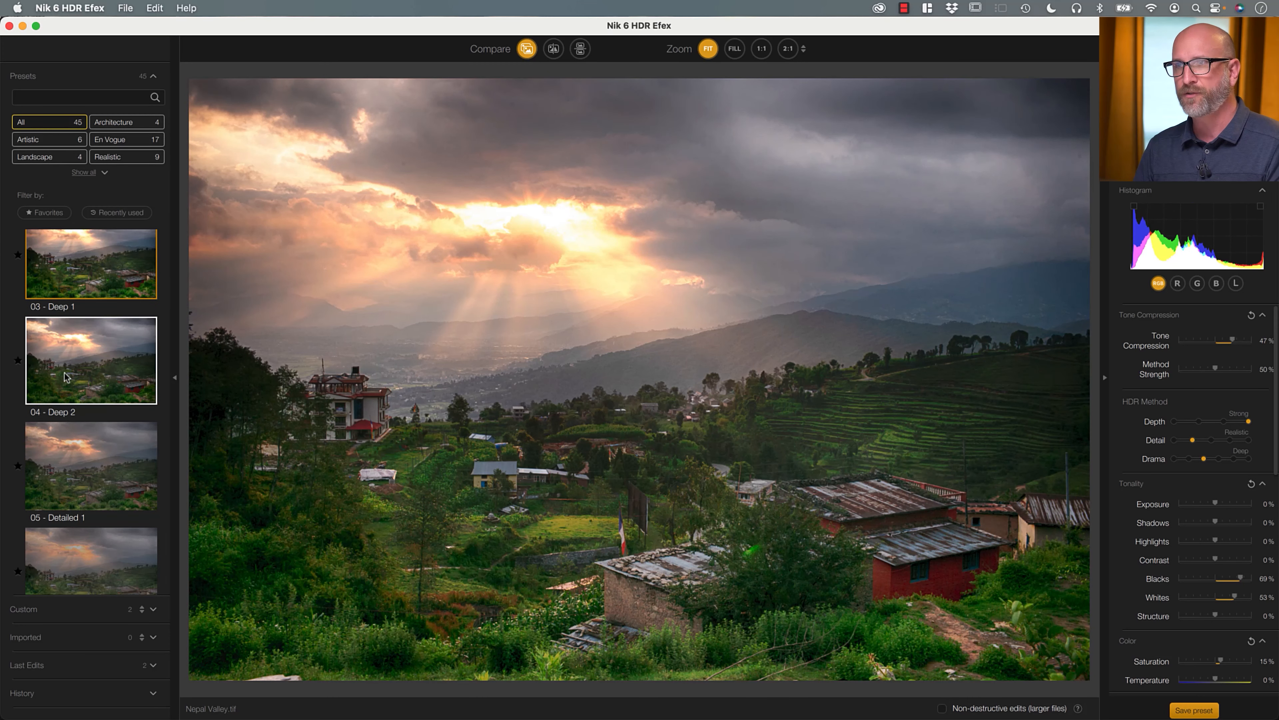
left_click(65, 376)
left_click(58, 450)
scroll(60, 449, "down", 3)
left_click(72, 413)
scroll(73, 413, "down", 3)
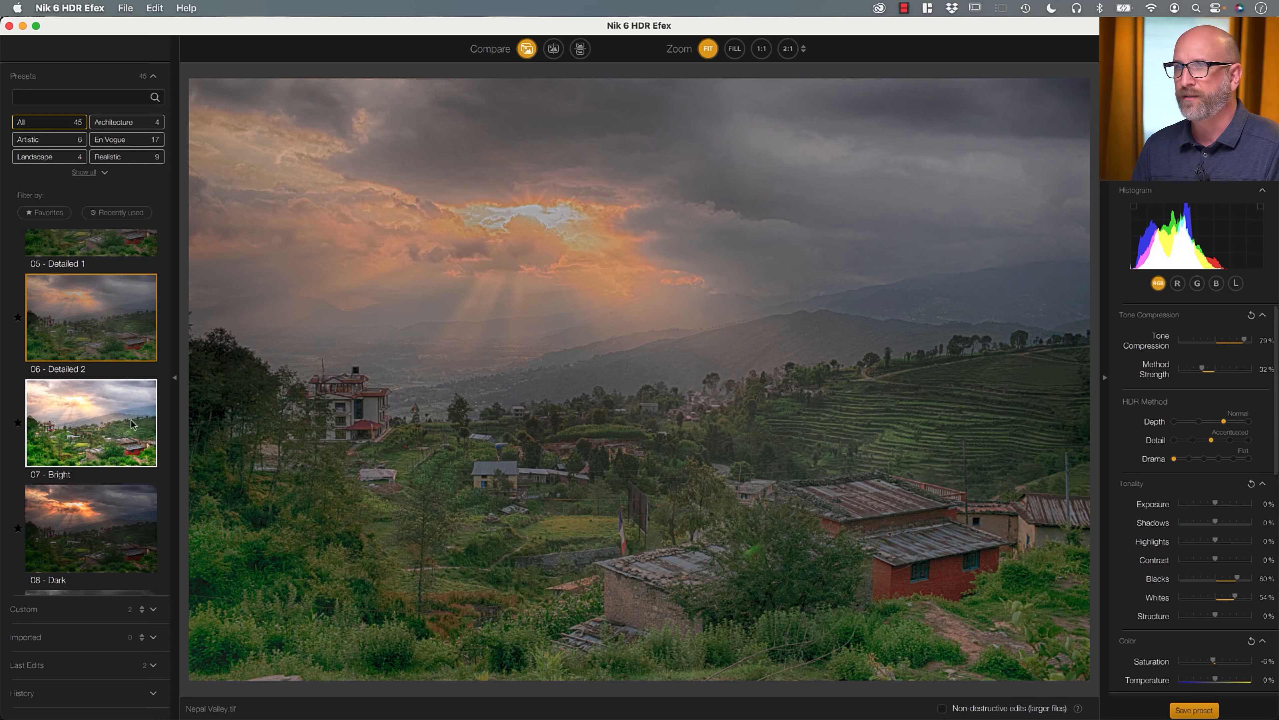
Try the presets 07 - Bright and 08 - Dark, and review the adjustment settings of the Dark preset.
left_click(82, 429)
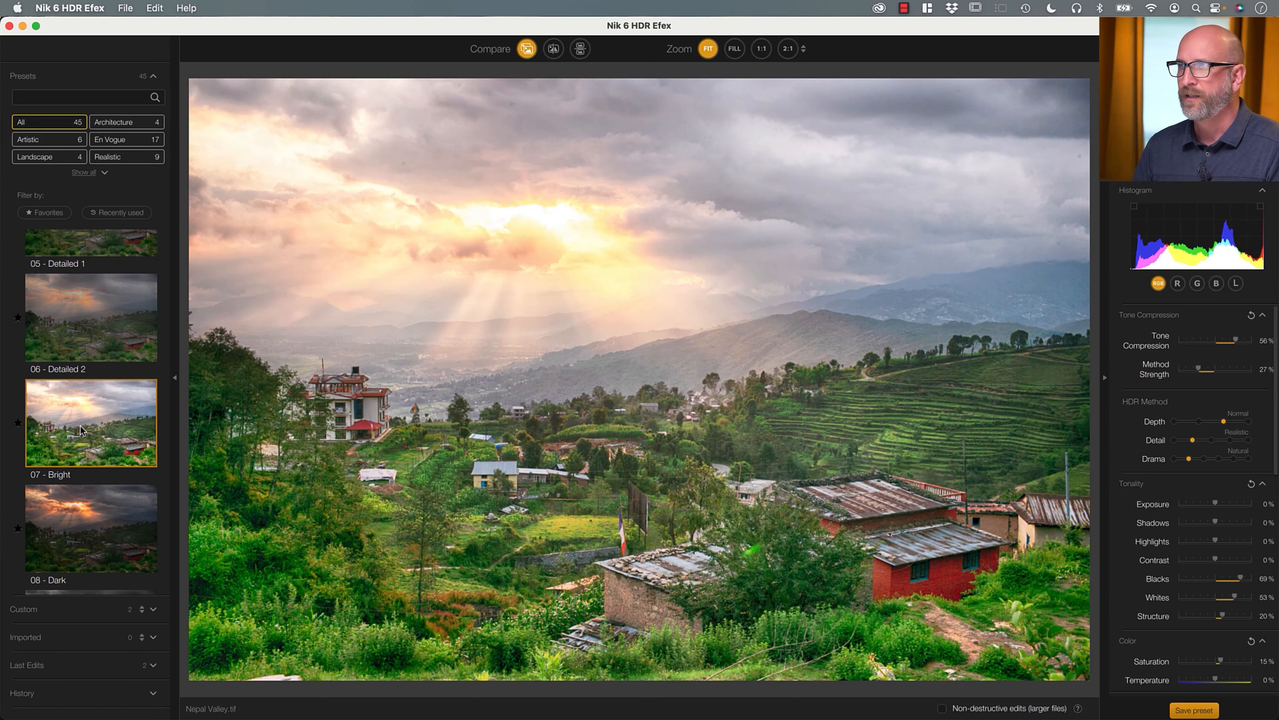
scroll(81, 430, "down", 2)
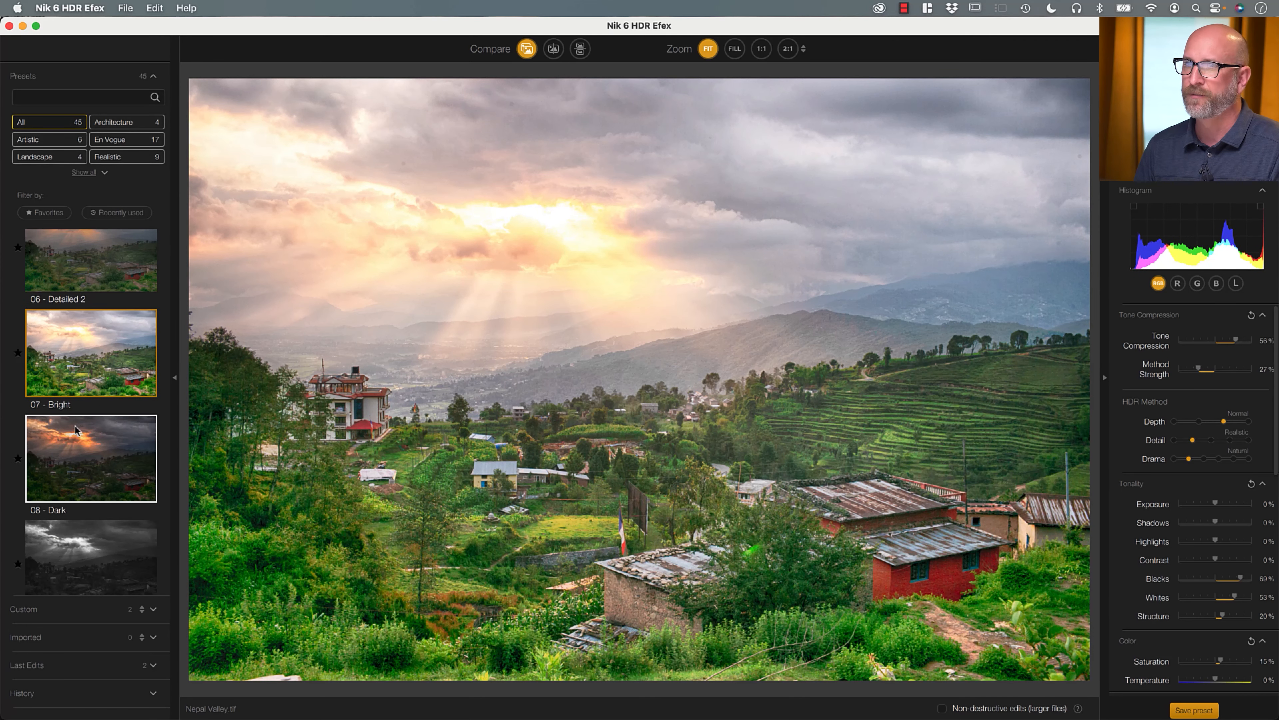
left_click(74, 442)
scroll(74, 443, "down", 2)
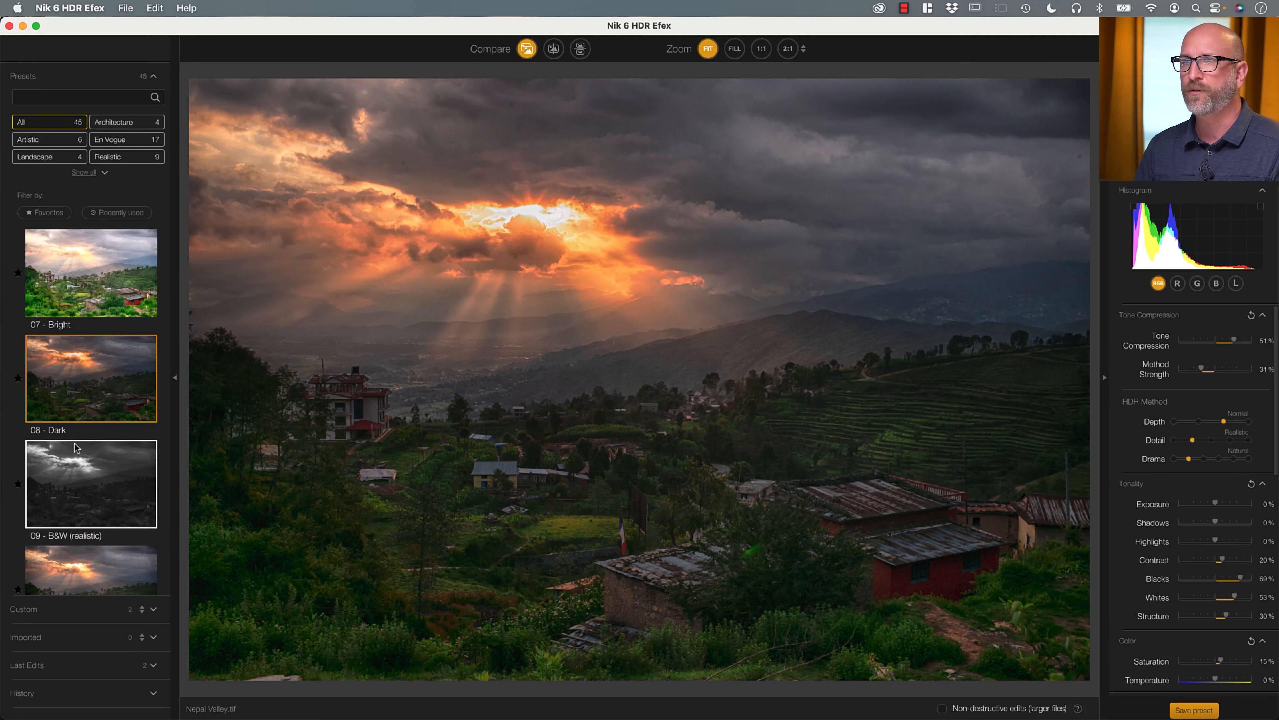
scroll(1209, 401, "down", 2)
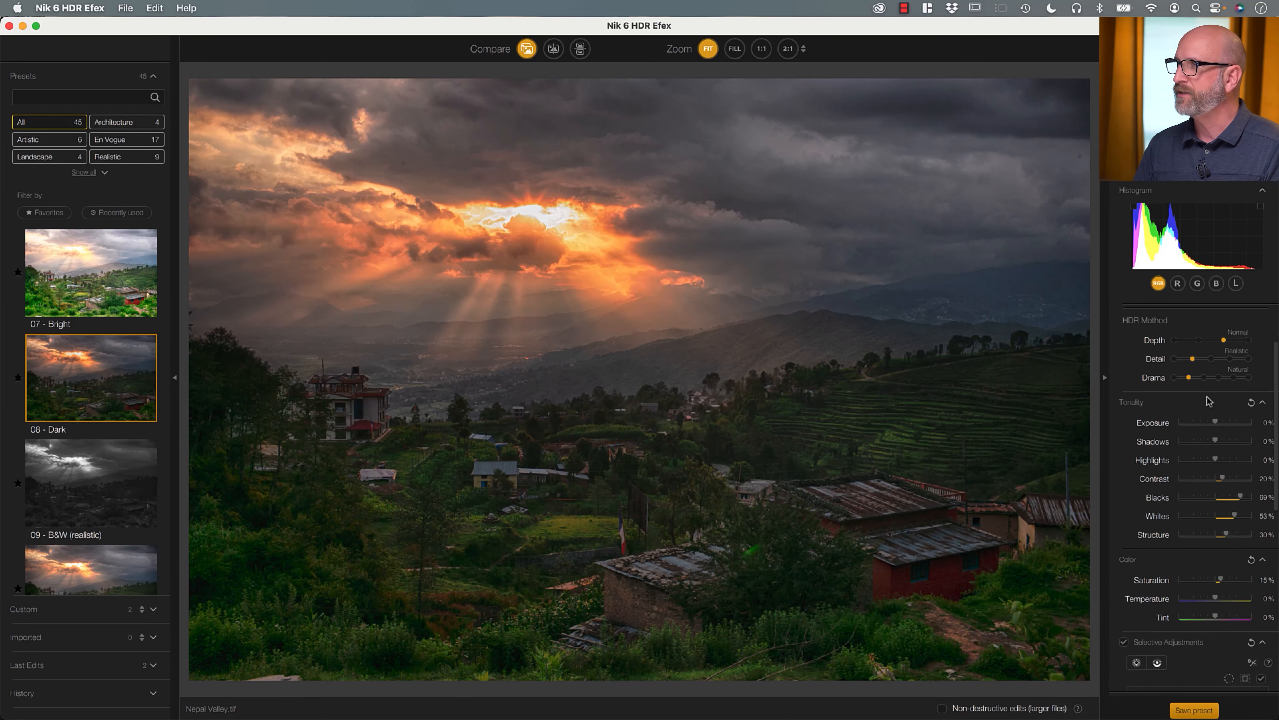
scroll(1184, 479, "down", 2)
scroll(1183, 478, "up", 3)
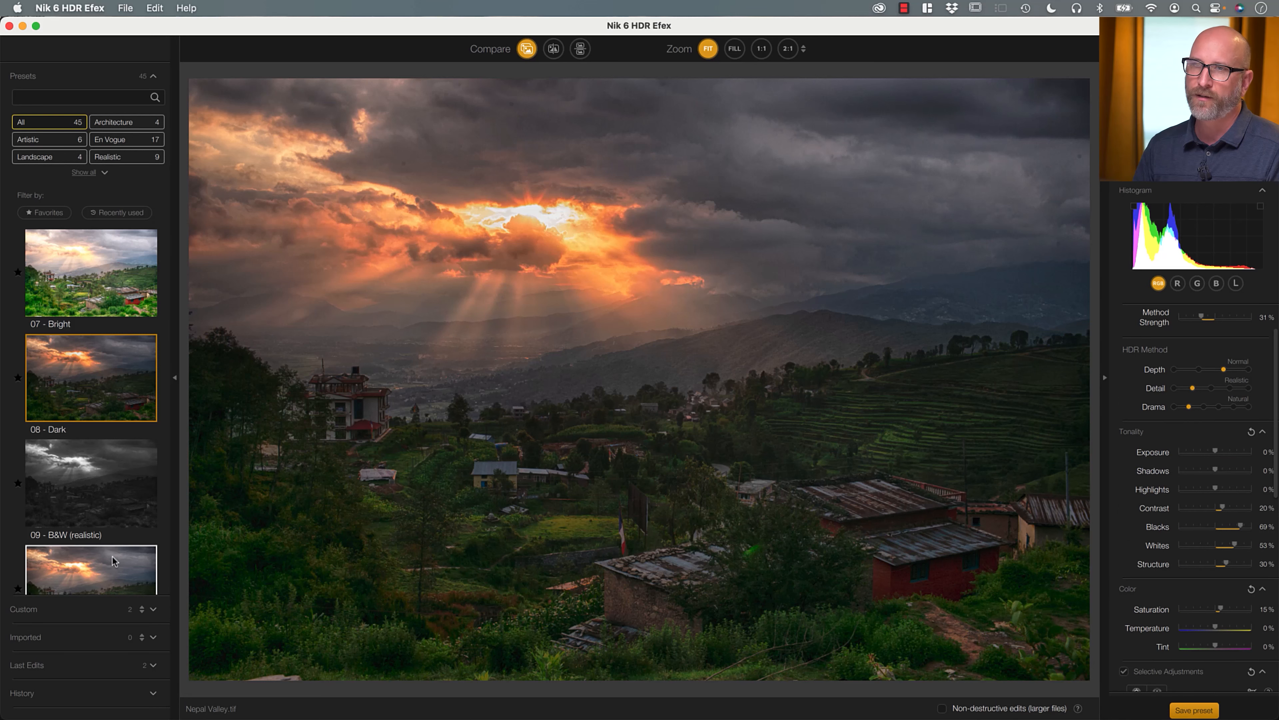
Try the 10 - Structurized 1 preset and return the photo to the 01 - Default preset.
left_click(112, 554)
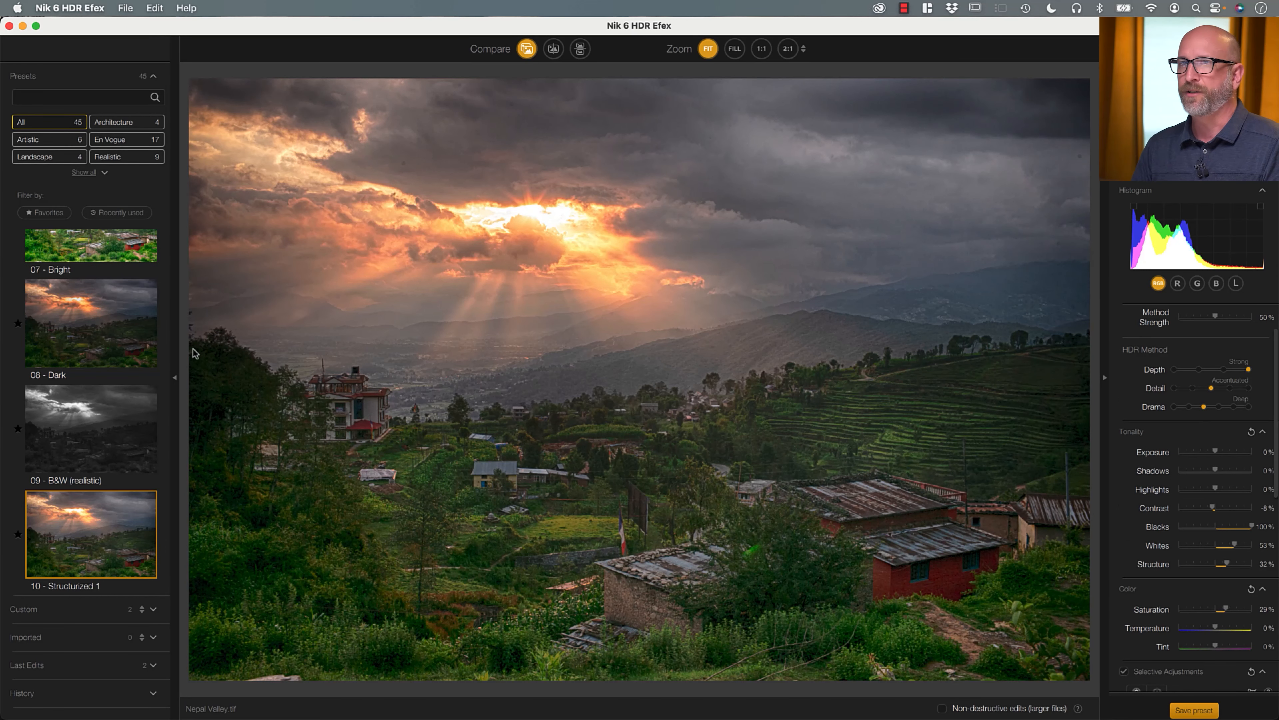
scroll(58, 355, "up", 10)
left_click(67, 292)
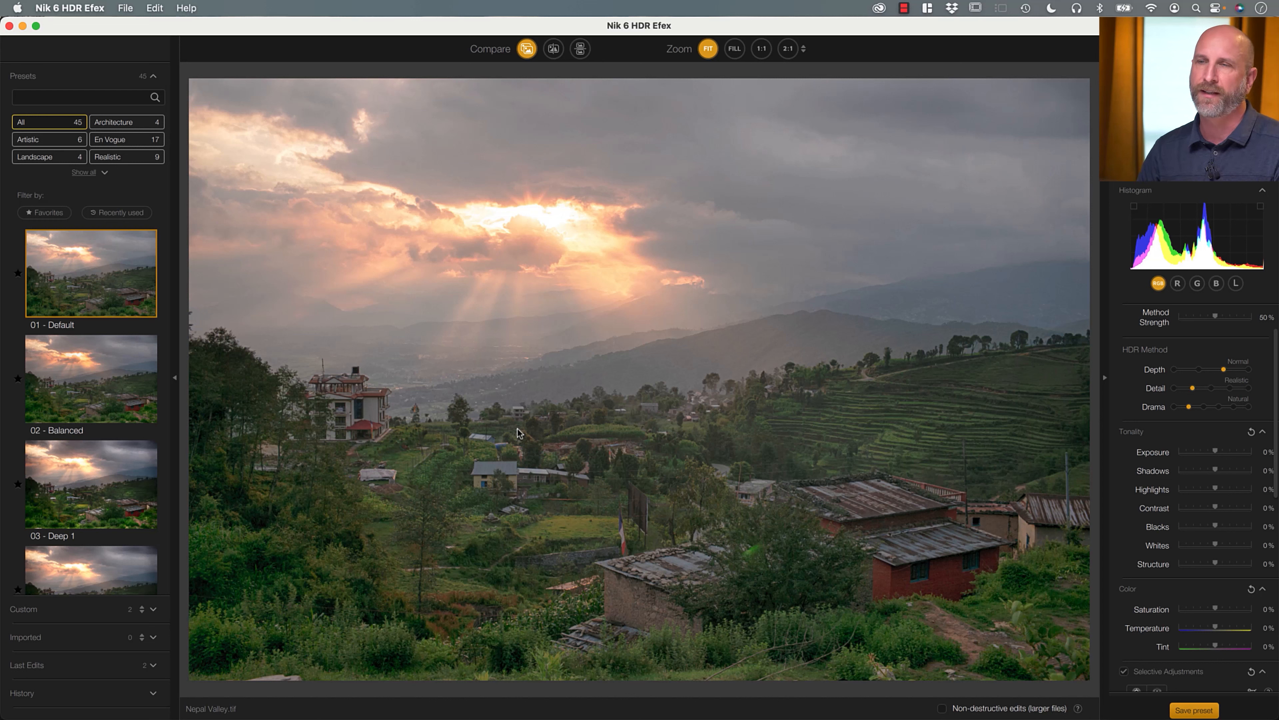
Apply the 02 - Balanced preset to the valley photo and review its tonality and color settings.
scroll(109, 518, "down", 3)
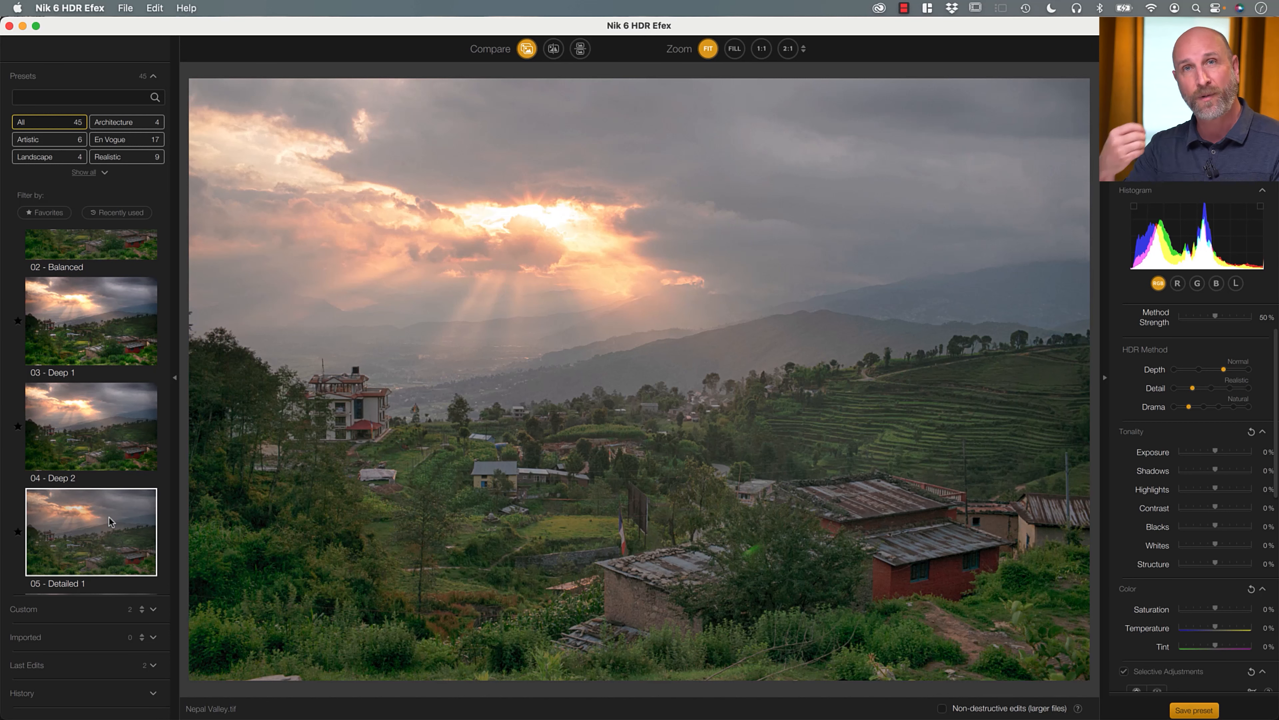
scroll(109, 518, "up", 3)
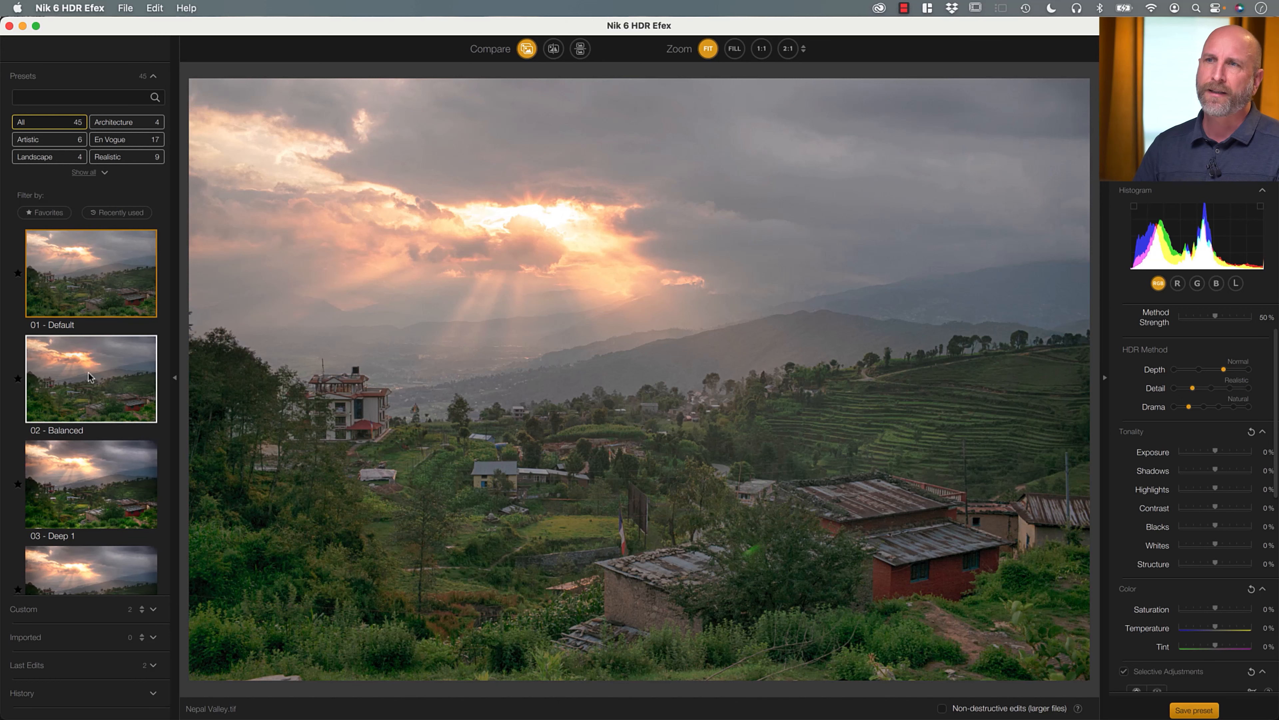
left_click(89, 376)
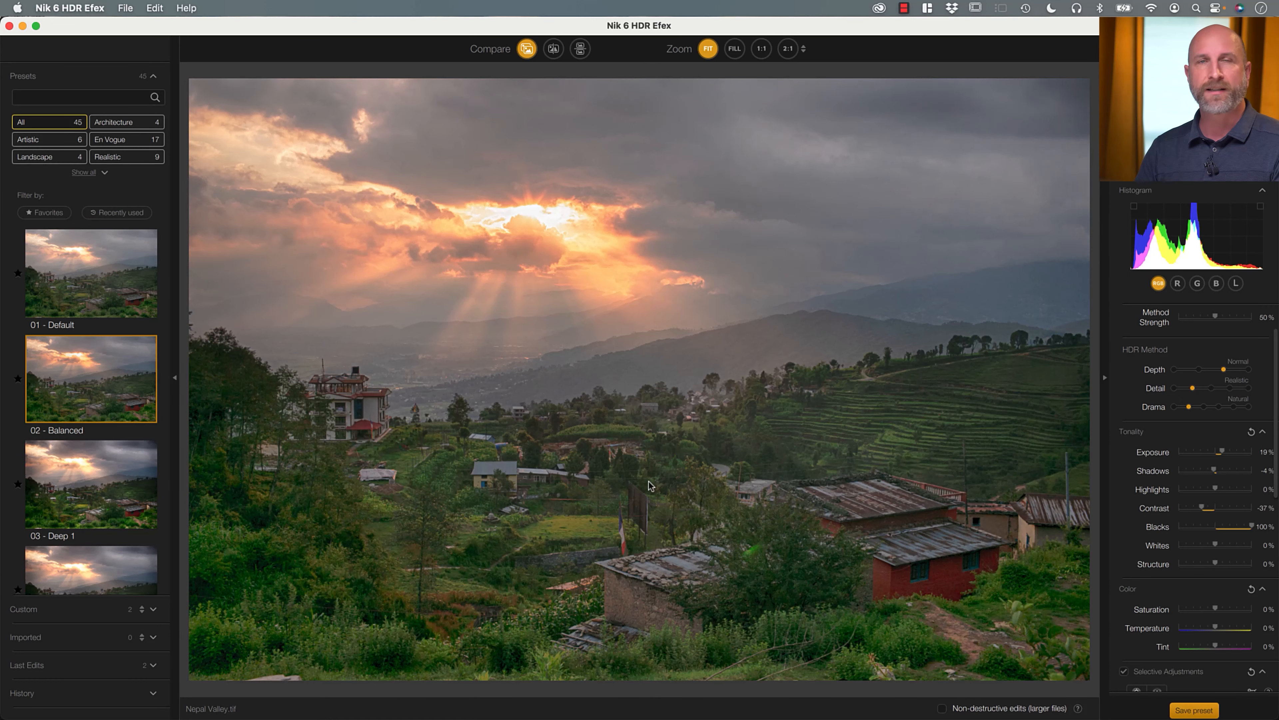
scroll(1158, 448, "down", 3)
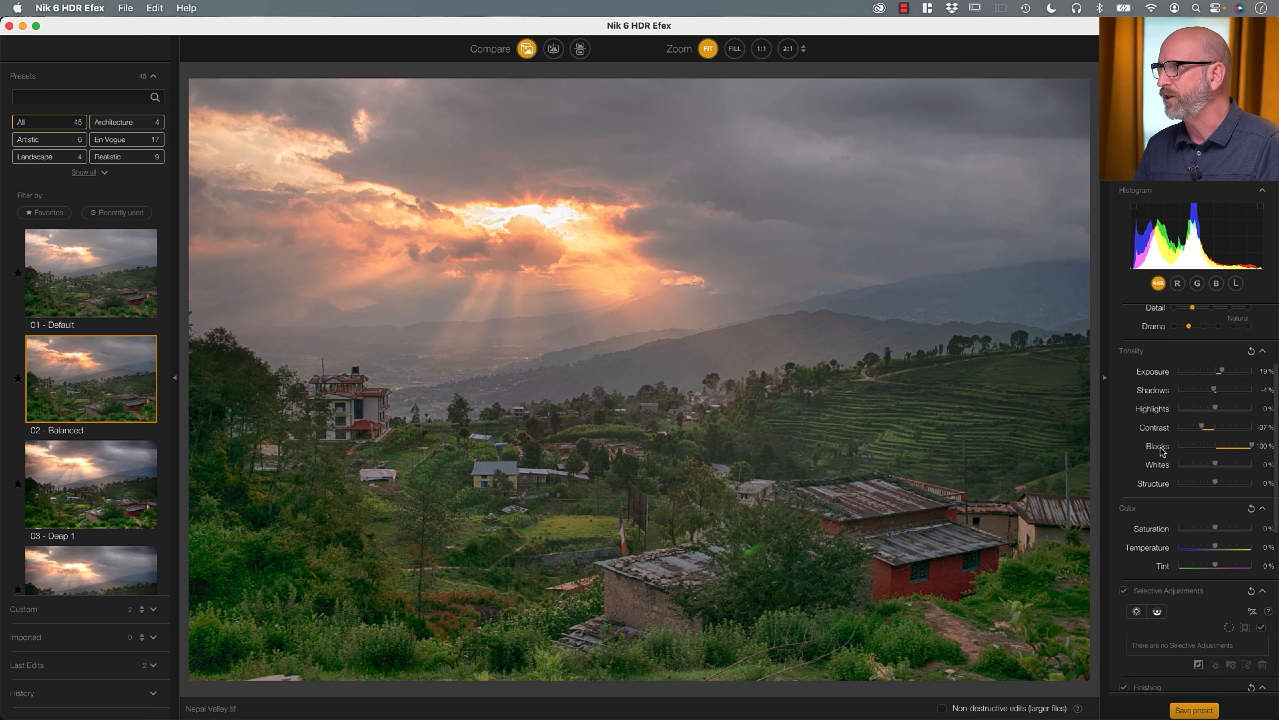
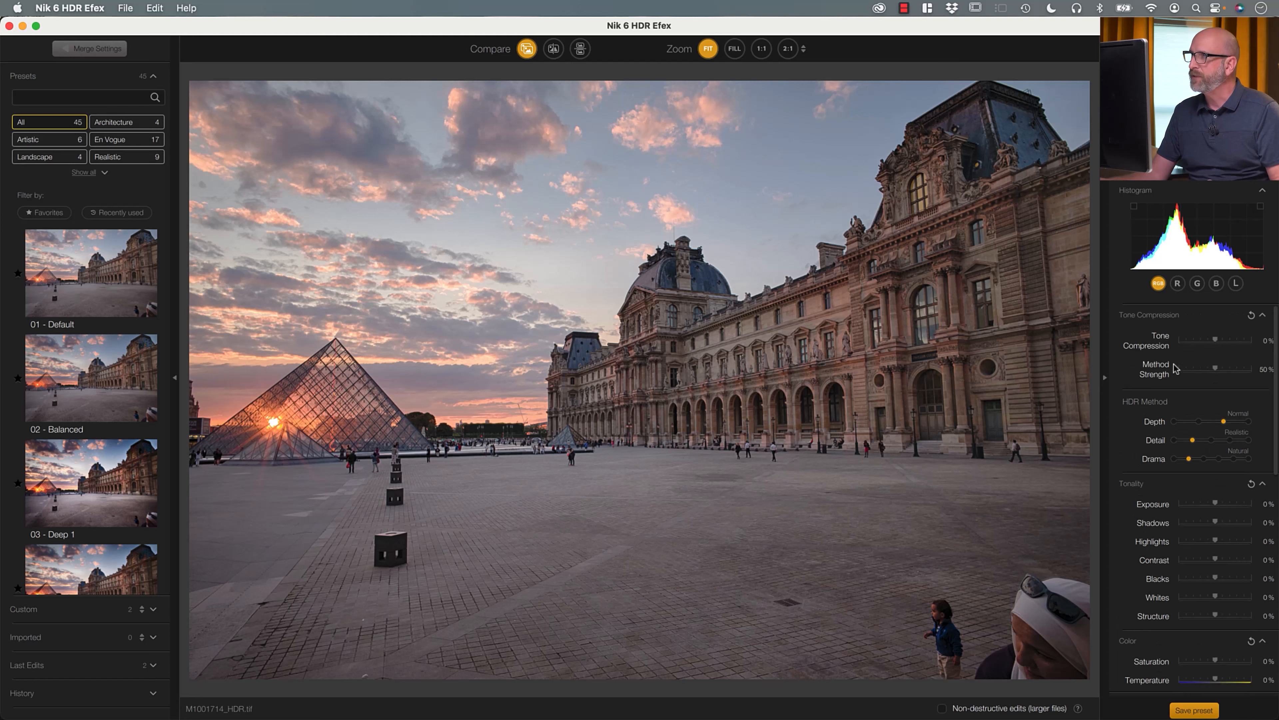
Try Tone Compression at 40% on the Louvre photo and return it to 0%.
mouse_move(1215, 342)
left_mouse_down()
mouse_move(1245, 344)
mouse_move(1188, 345)
mouse_move(1248, 343)
mouse_move(1219, 344)
mouse_move(1230, 346)
left_mouse_up()
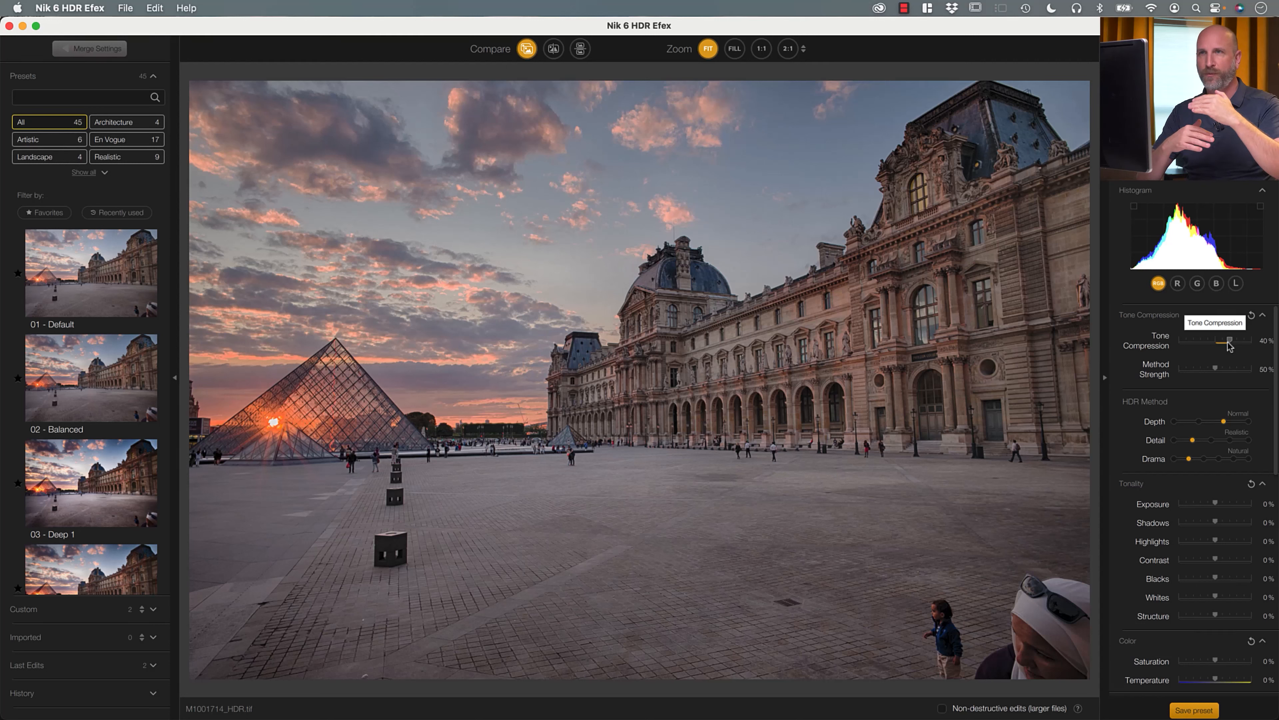
left_click_drag(1229, 344, 1215, 343)
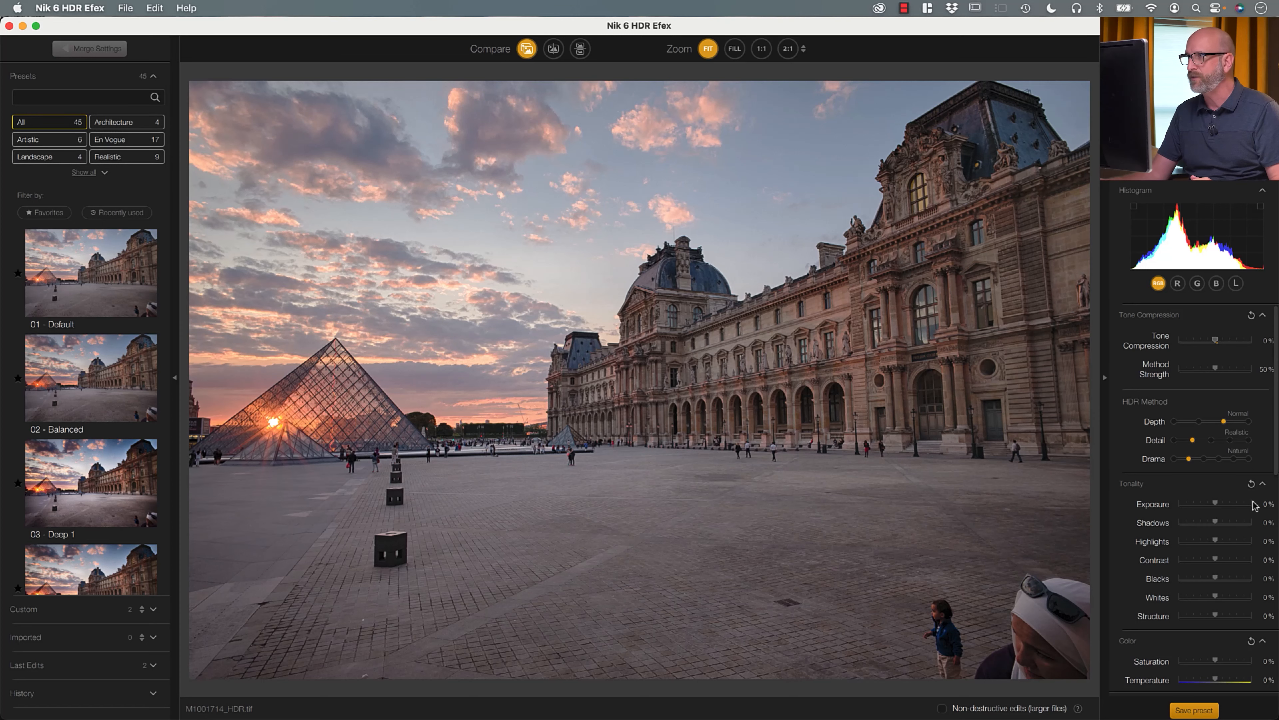
Set Exposure to -50% and Shadows to 45%, and compare the edited photo with the original.
left_click_drag(1199, 503, 1198, 505)
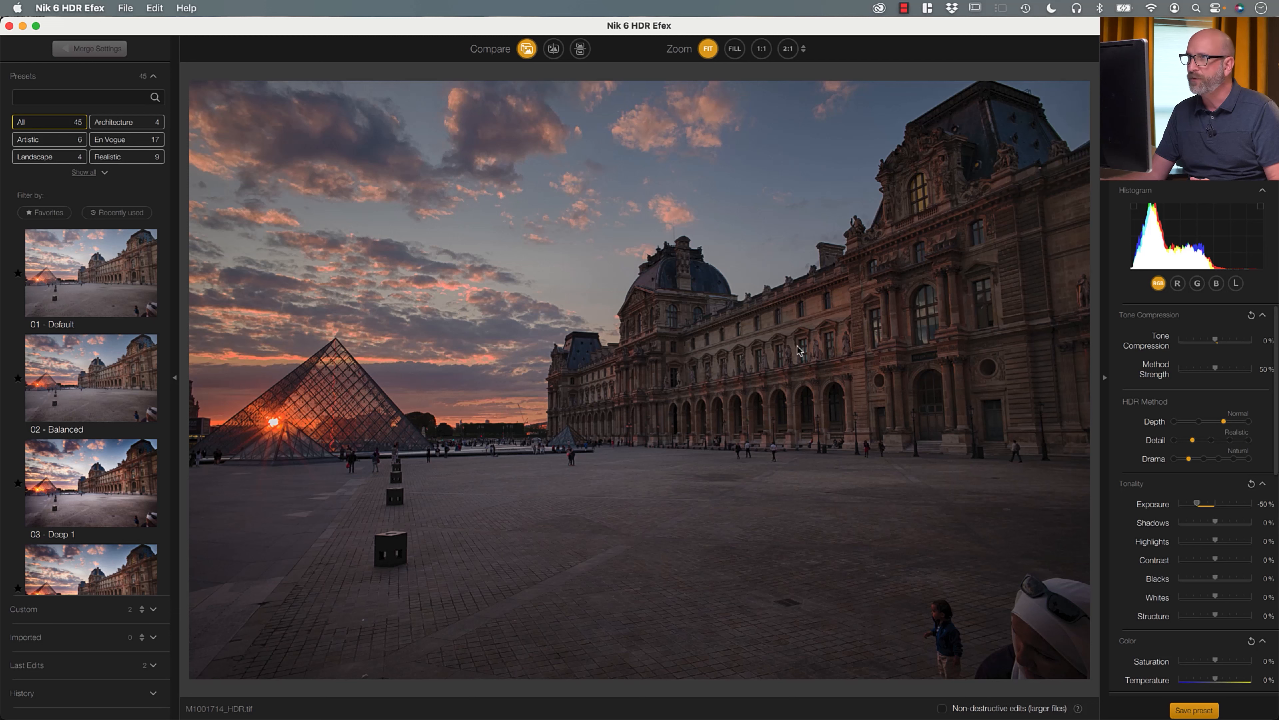
left_click_drag(1227, 527, 1231, 527)
left_click(520, 50)
left_click(520, 50)
left_click(520, 50)
left_click(520, 50)
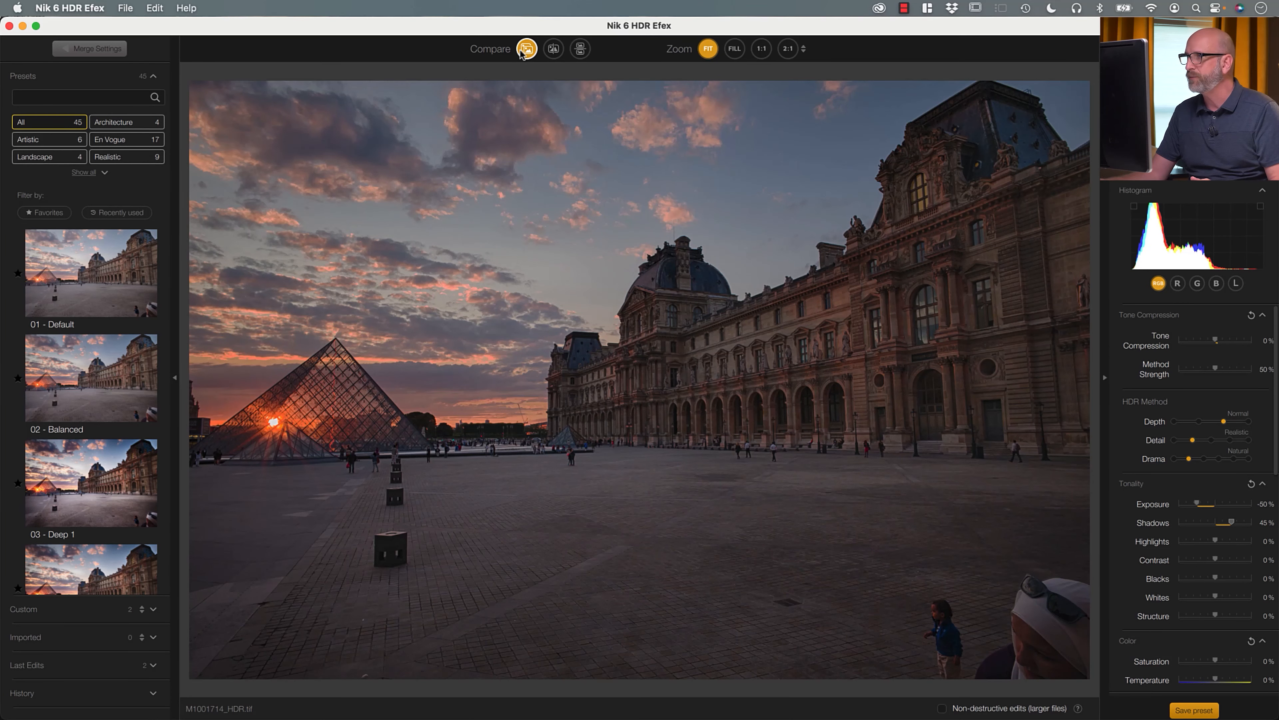
Set Highlights to 15%, Contrast to 34% and Whites to 33%, and compare the result with the original photo.
left_click(1225, 541)
left_click_drag(1220, 539, 1219, 538)
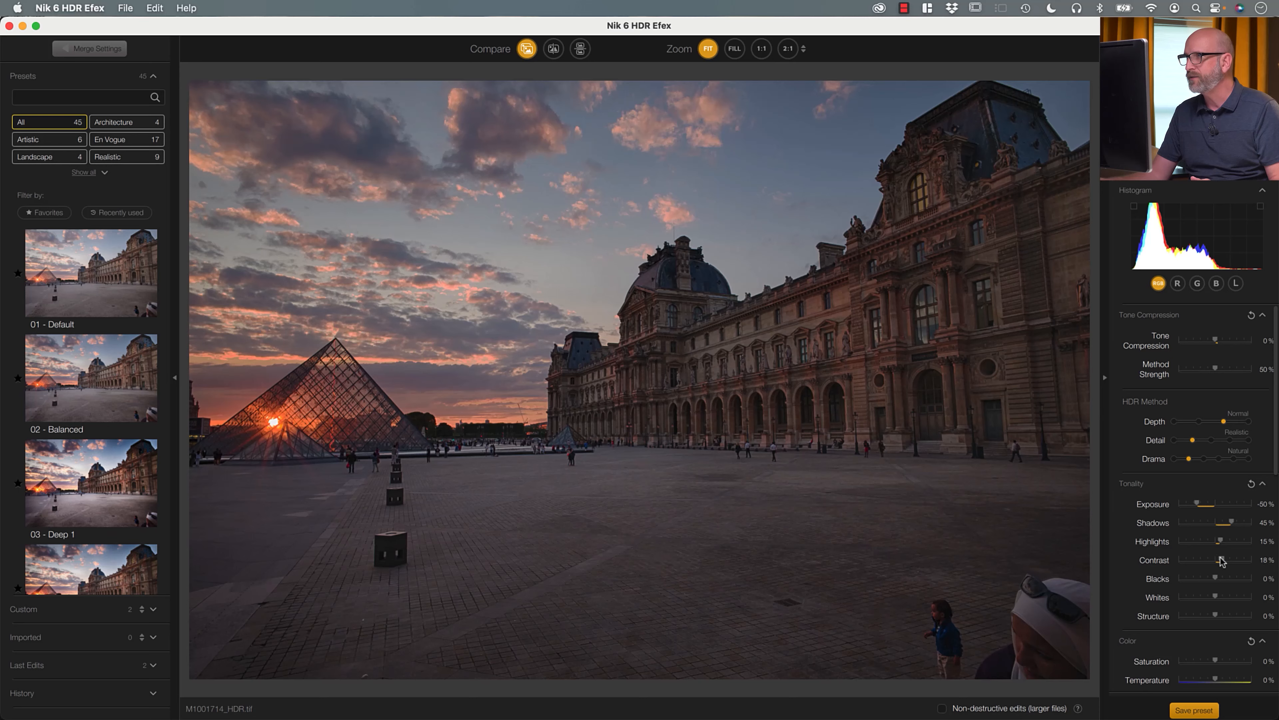
left_click_drag(1224, 562, 1228, 562)
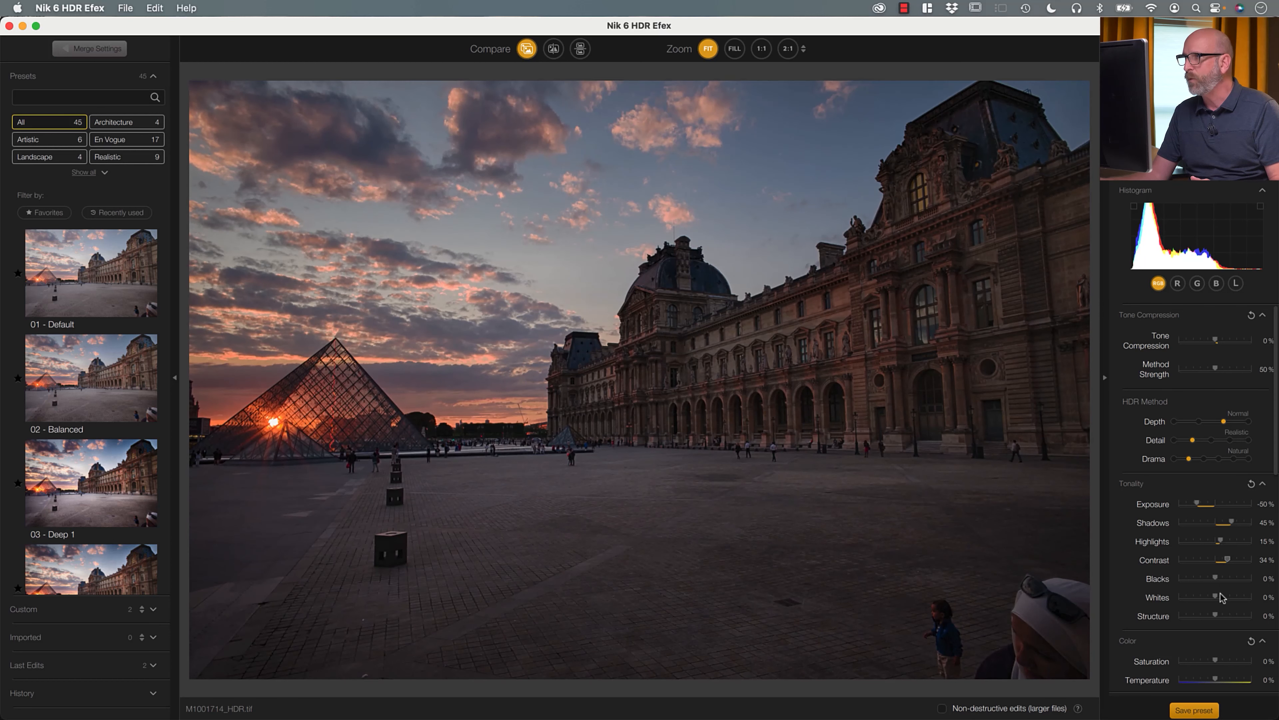
left_click_drag(1224, 598, 1227, 598)
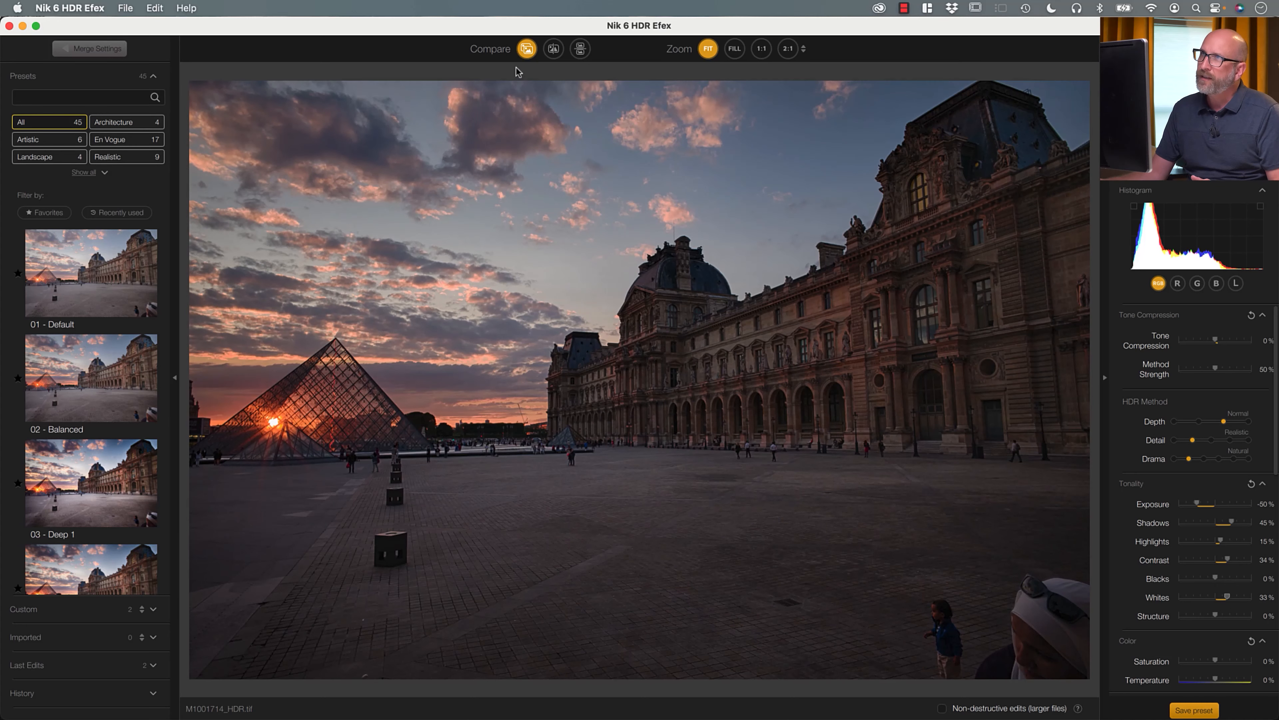
left_click(527, 58)
left_click(526, 58)
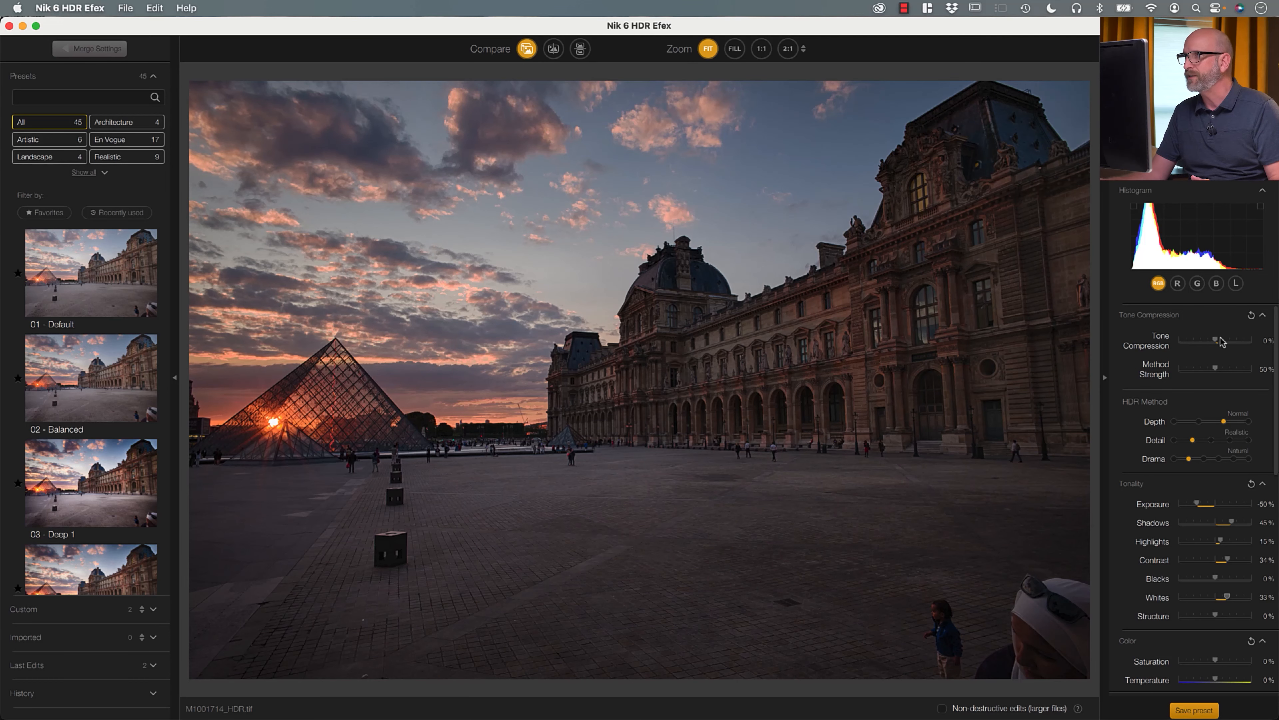
Set Tone Compression to 60% and Saturation to 8%.
left_click_drag(1223, 341, 1238, 342)
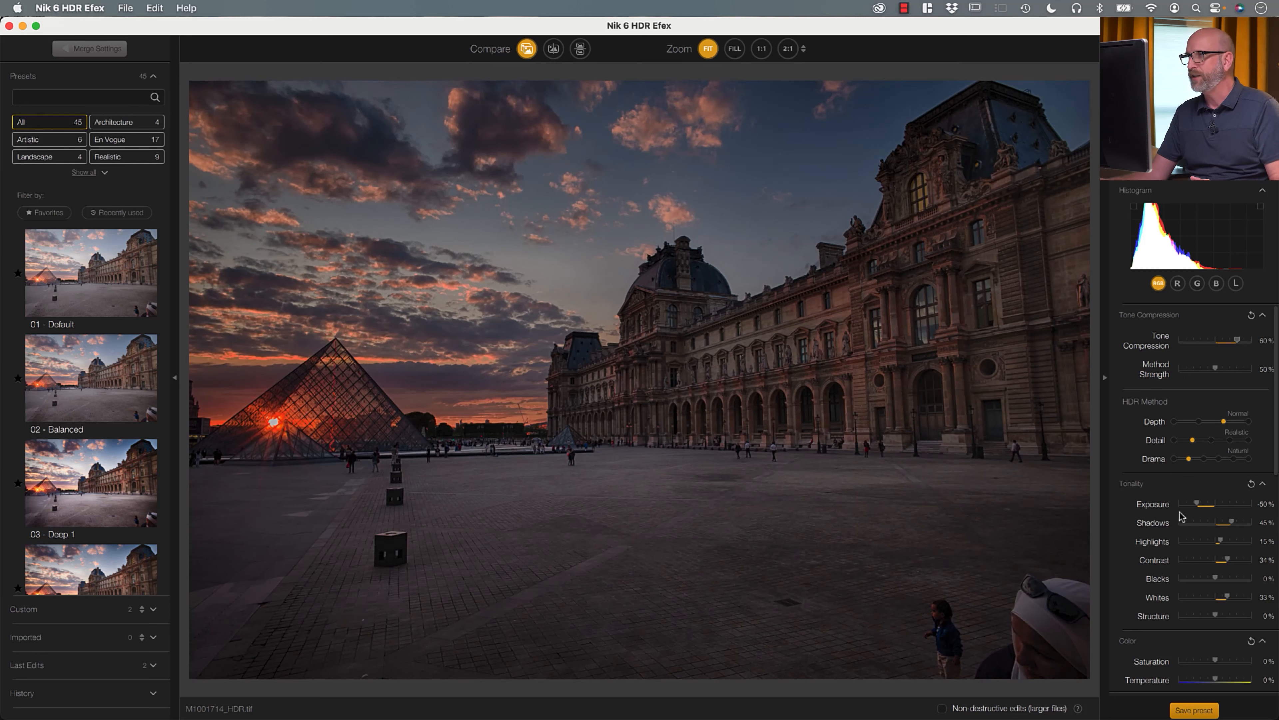
scroll(1178, 514, "down", 3)
scroll(1180, 513, "down", 1)
left_click_drag(1215, 530, 1220, 530)
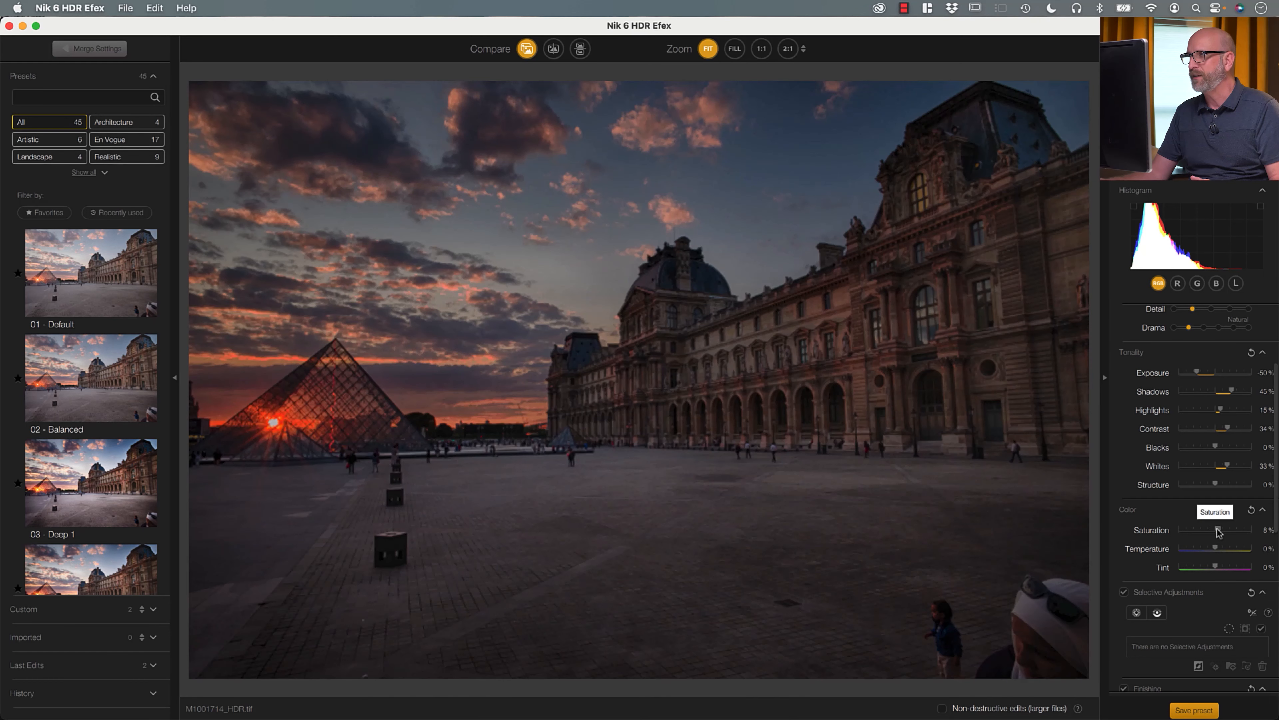
Set the photo's overall Saturation to 15% and Temperature to 18%.
left_click_drag(1220, 529, 1221, 550)
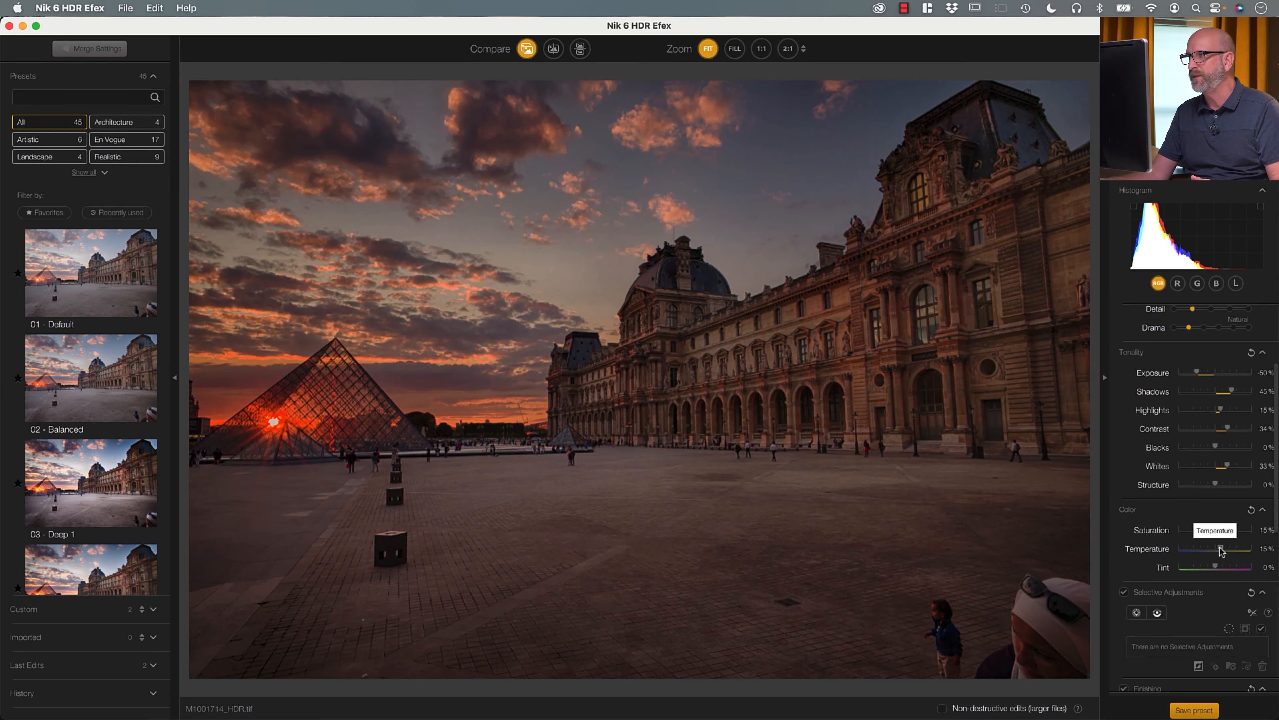
left_click_drag(1220, 548, 1222, 547)
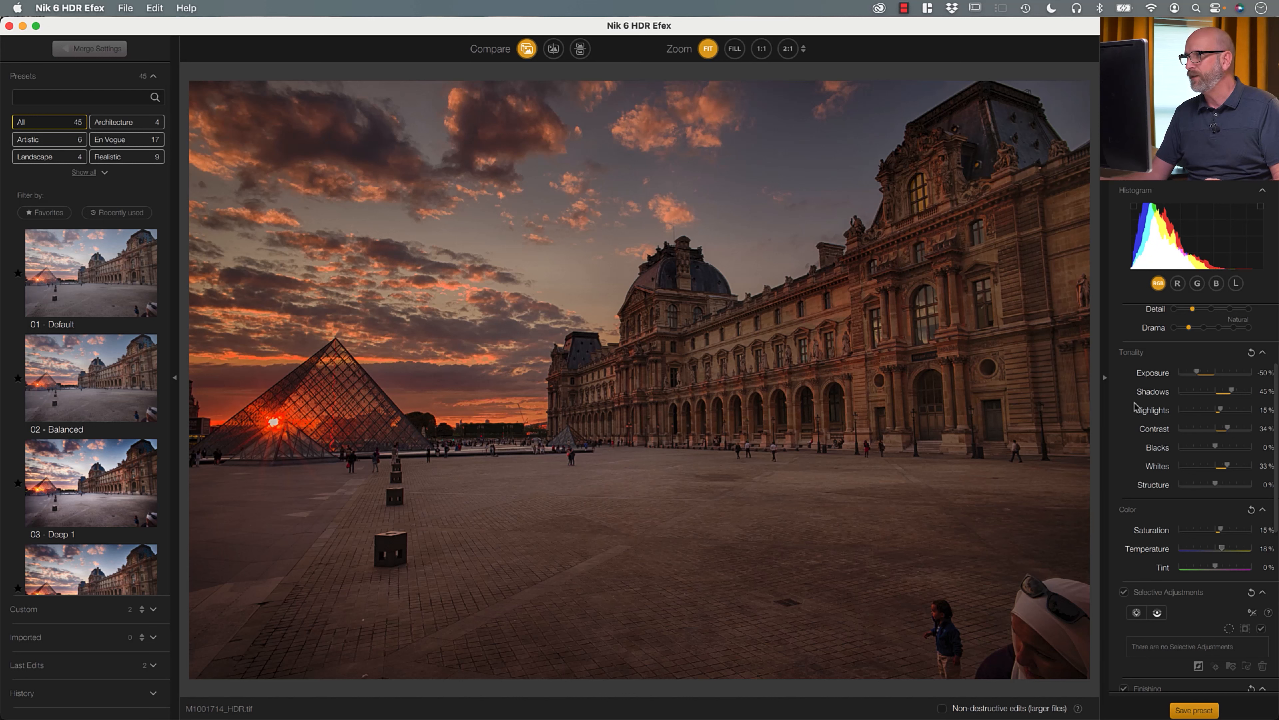
Brighten the photo by raising the RGB curve at two points, in the lower midtones and highlights, and compare with the original.
scroll(1151, 408, "down", 10)
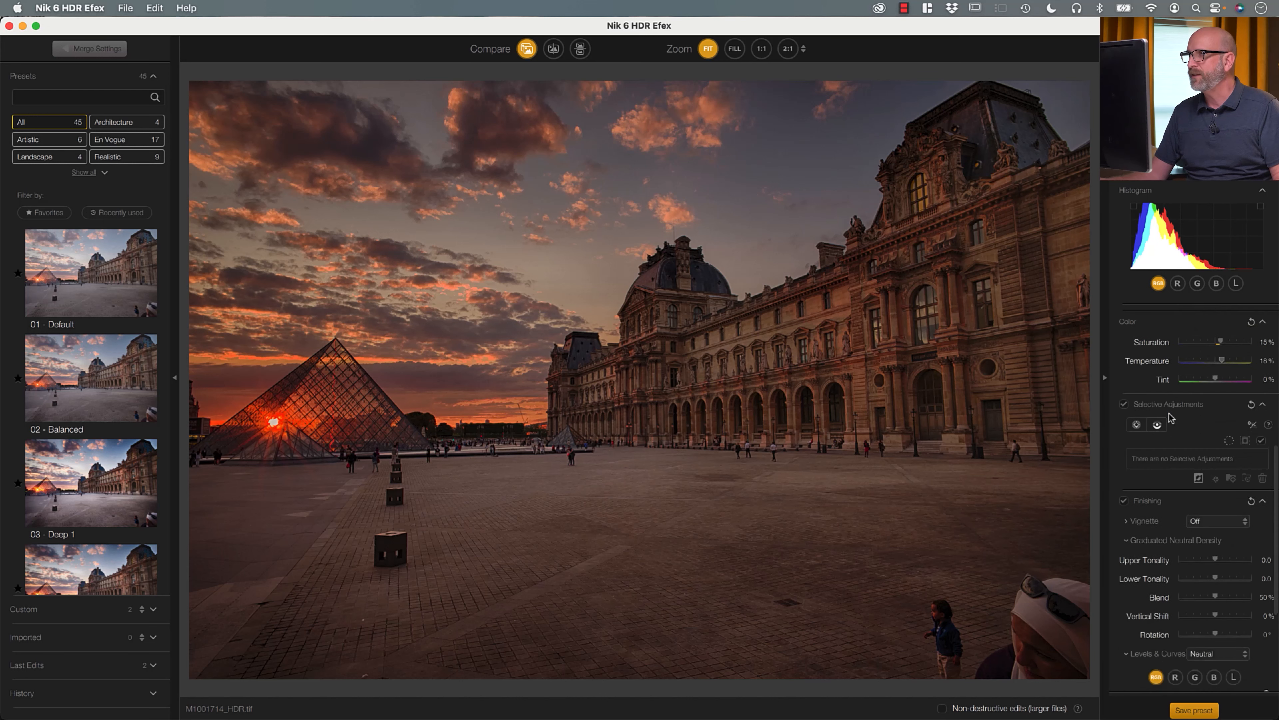
scroll(1168, 416, "down", 3)
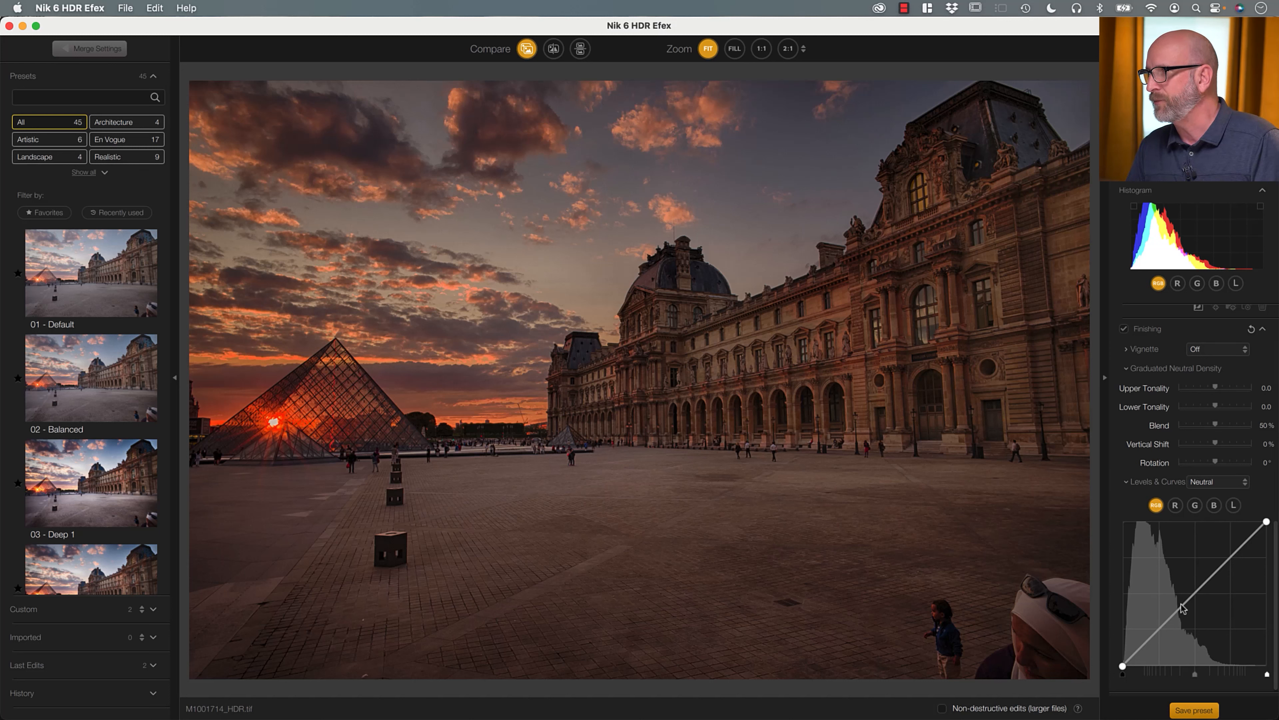
left_click_drag(1183, 609, 1178, 591)
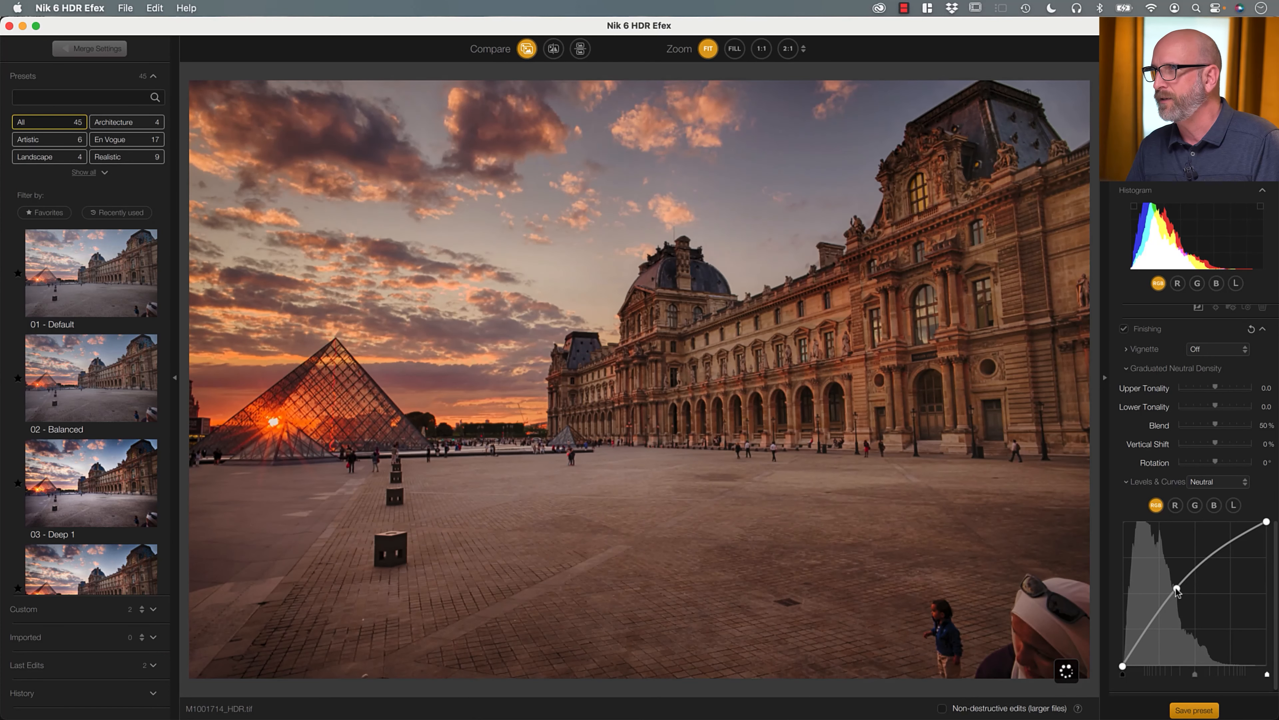
left_click_drag(1231, 548, 1231, 546)
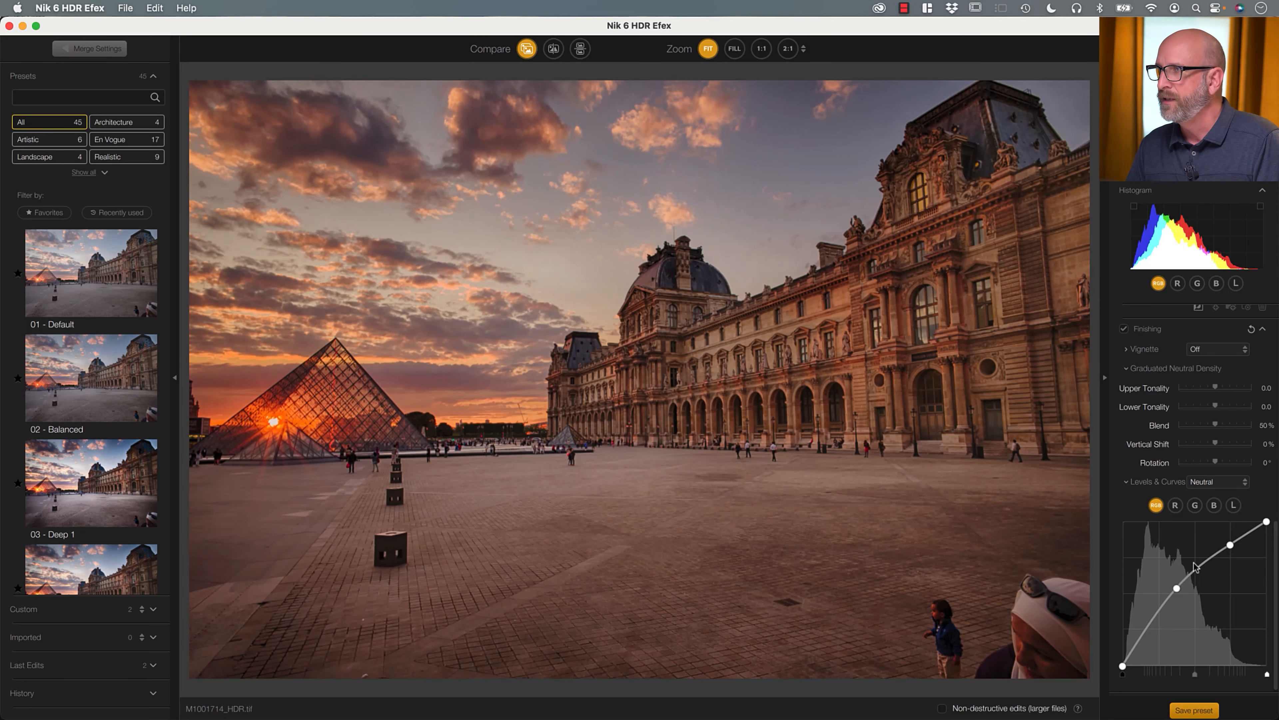
left_click_drag(1177, 592, 1176, 590)
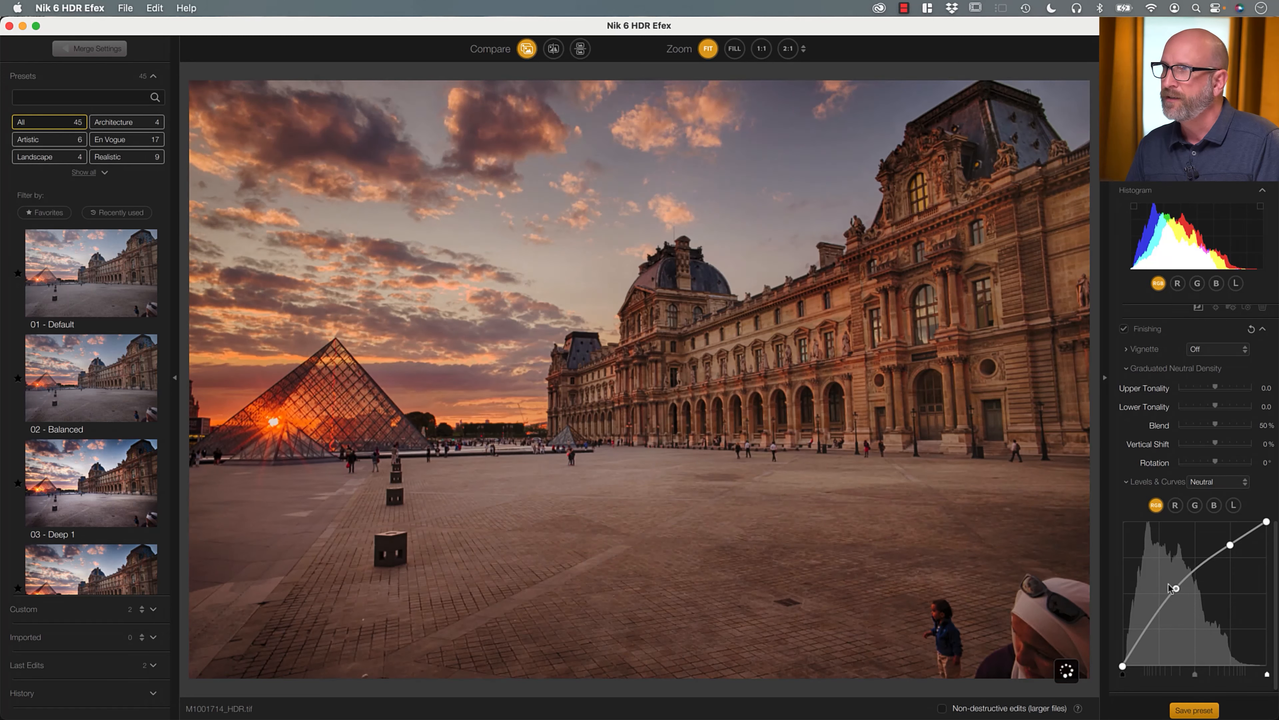
left_click(526, 49)
left_click(526, 49)
left_click(526, 49)
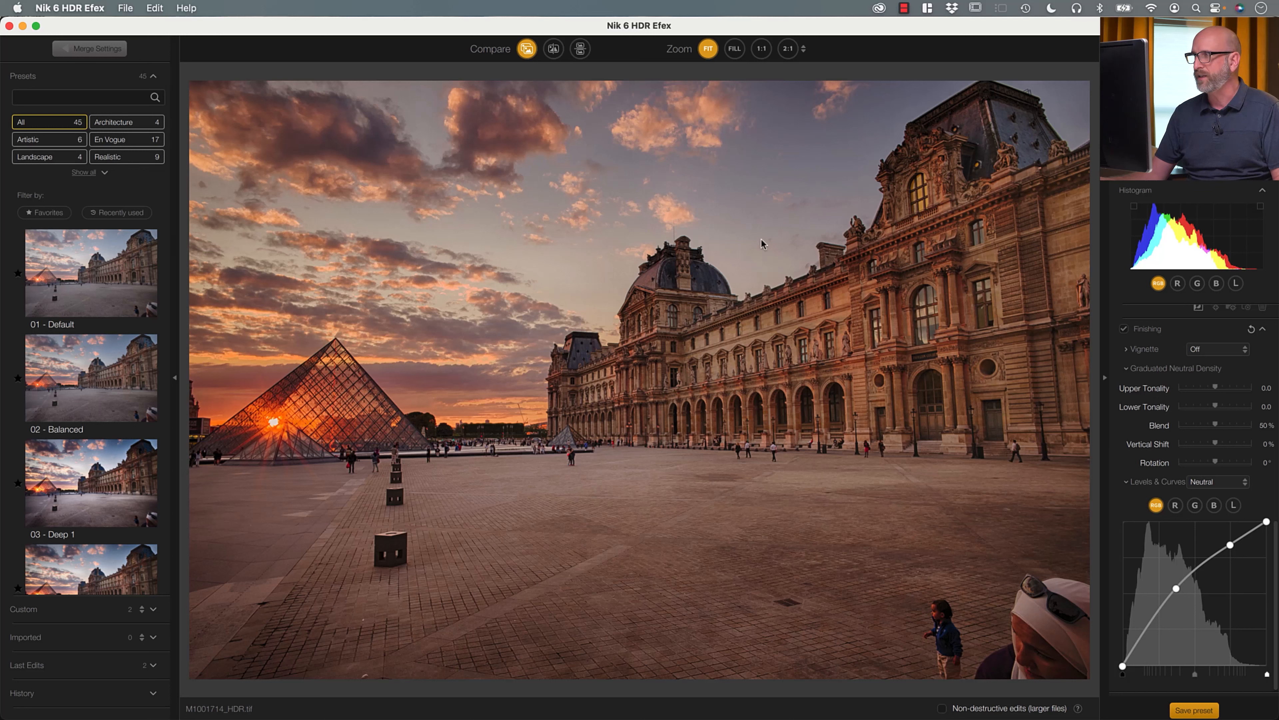
Add a control line tilted along the palace roofline to cover the upper part of the photo, and name it Sky.
scroll(1146, 449, "up", 5)
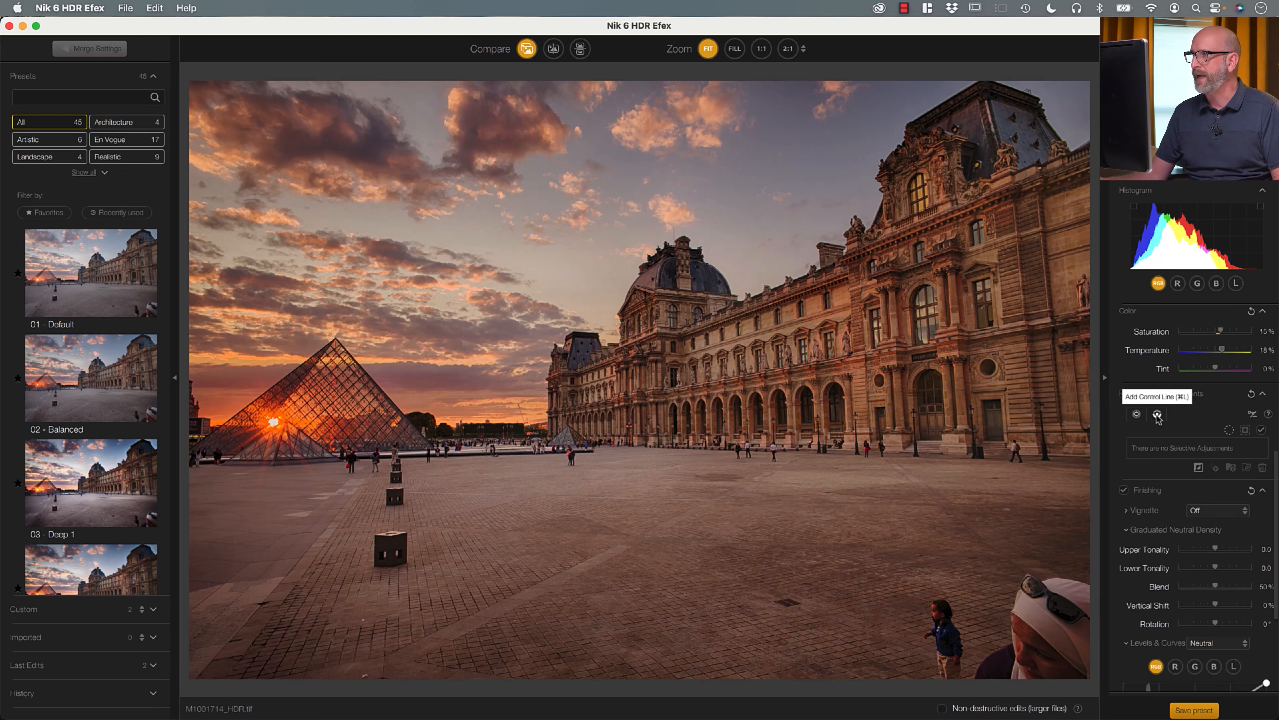
left_click(1157, 415)
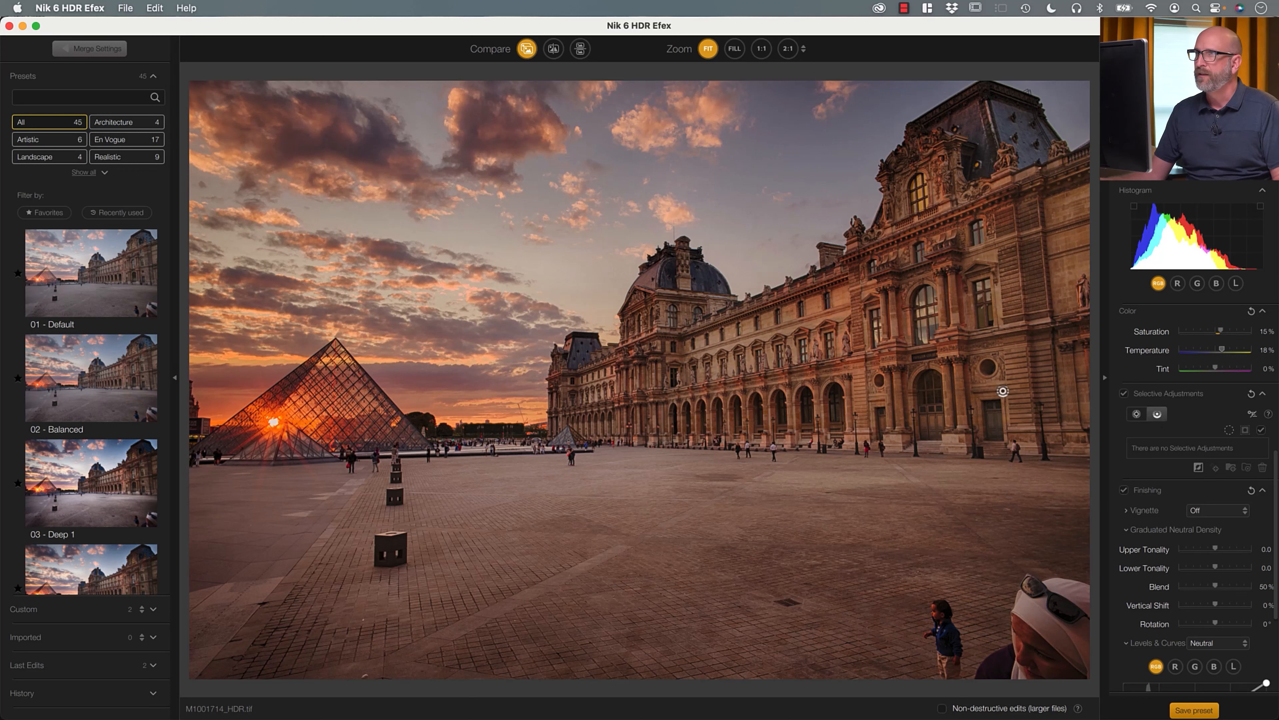
left_click(667, 316)
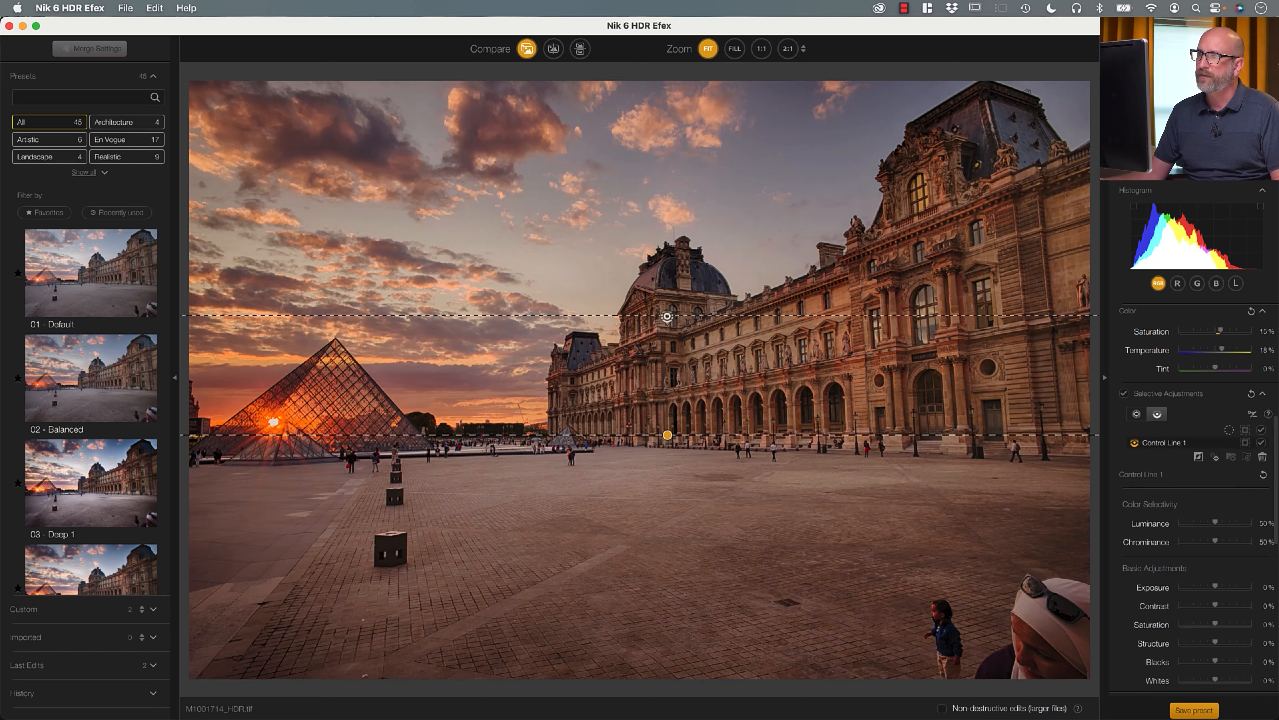
left_click_drag(668, 434, 686, 363)
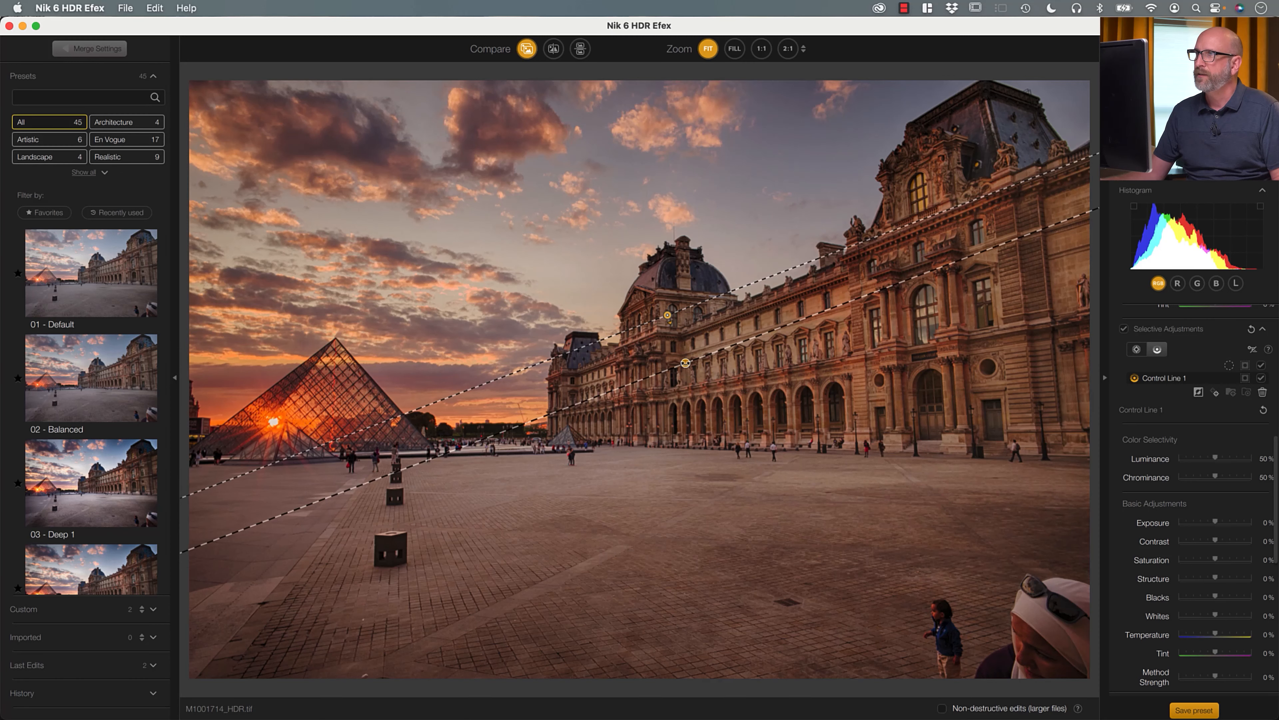
left_click_drag(668, 318, 666, 311)
left_click_drag(683, 359, 682, 360)
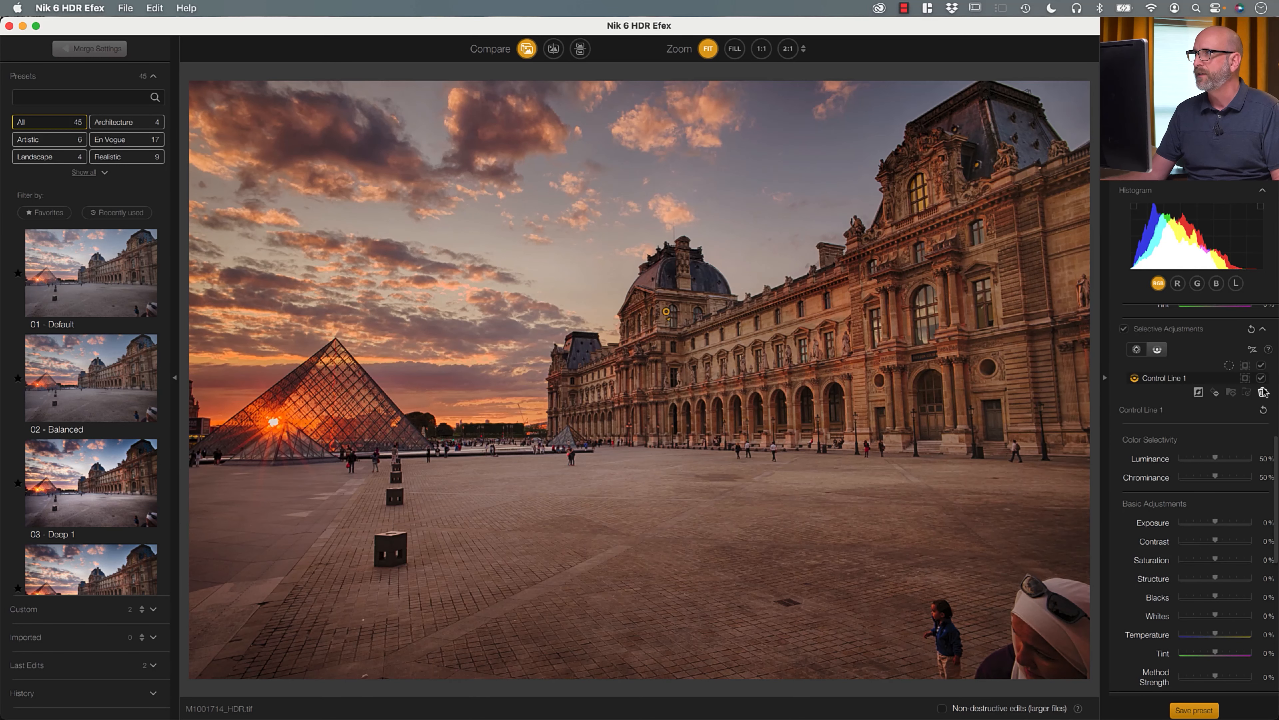
double_click(1152, 377)
type("Sky")
key("Return")
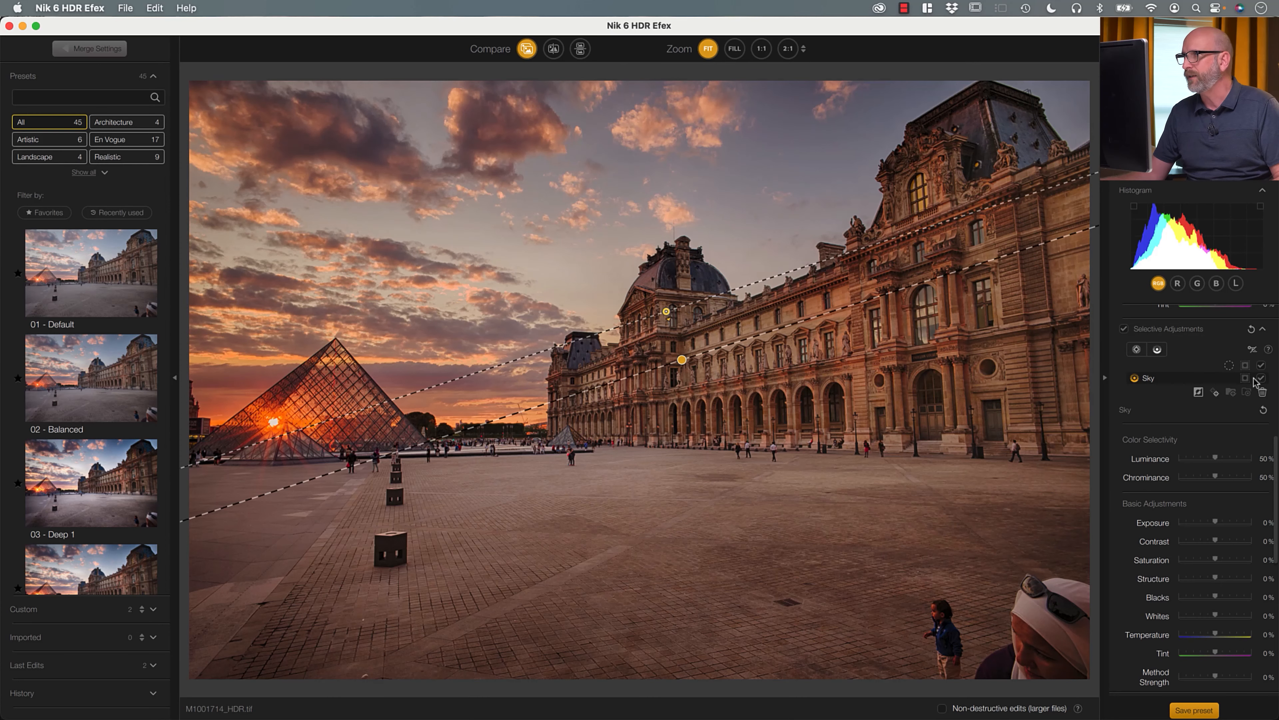
Using the mask view, sample the open sky for the Sky line and set its Luminance selectivity to 78% and Chrominance to 80%.
left_click(1246, 378)
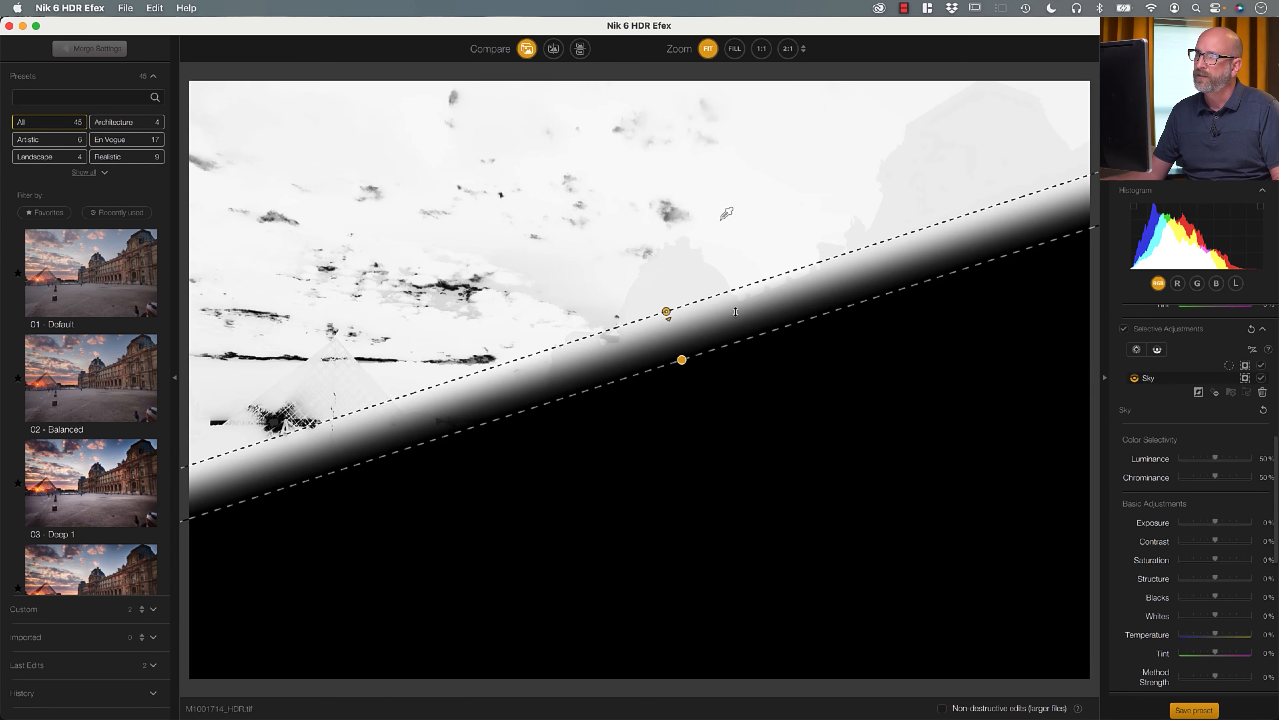
left_click_drag(725, 213, 740, 209)
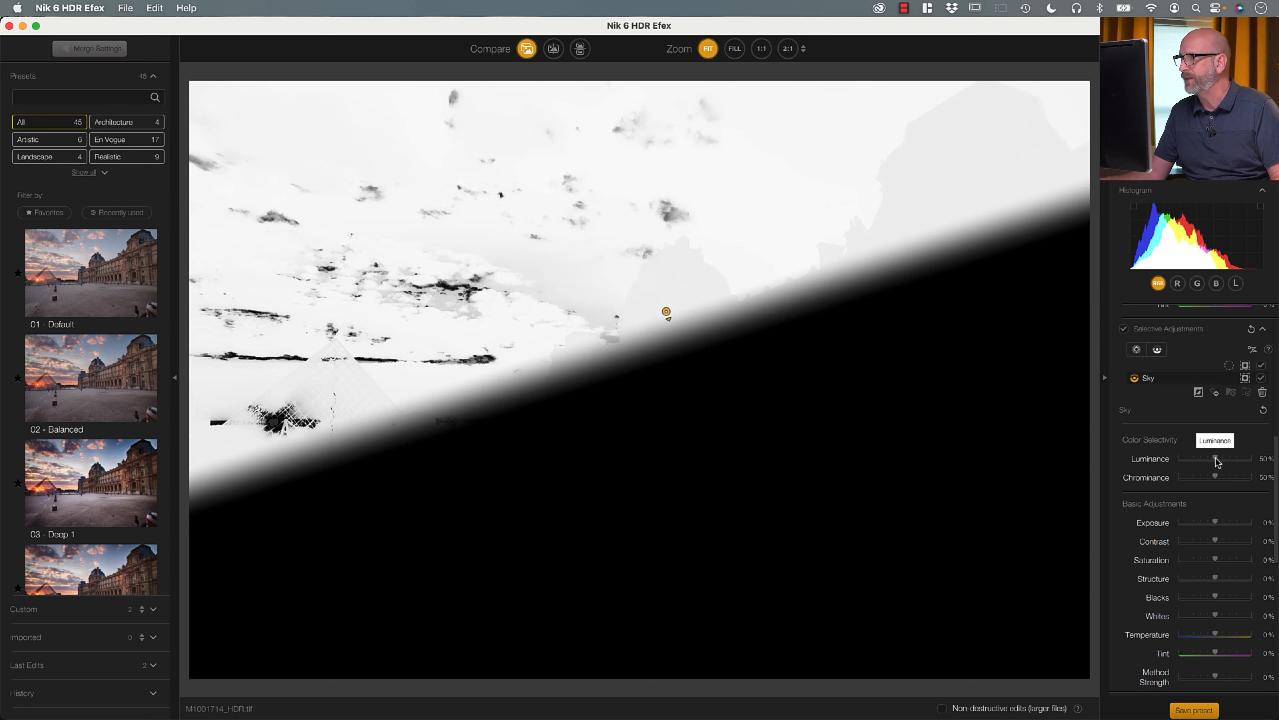
left_click_drag(1215, 477, 1226, 482)
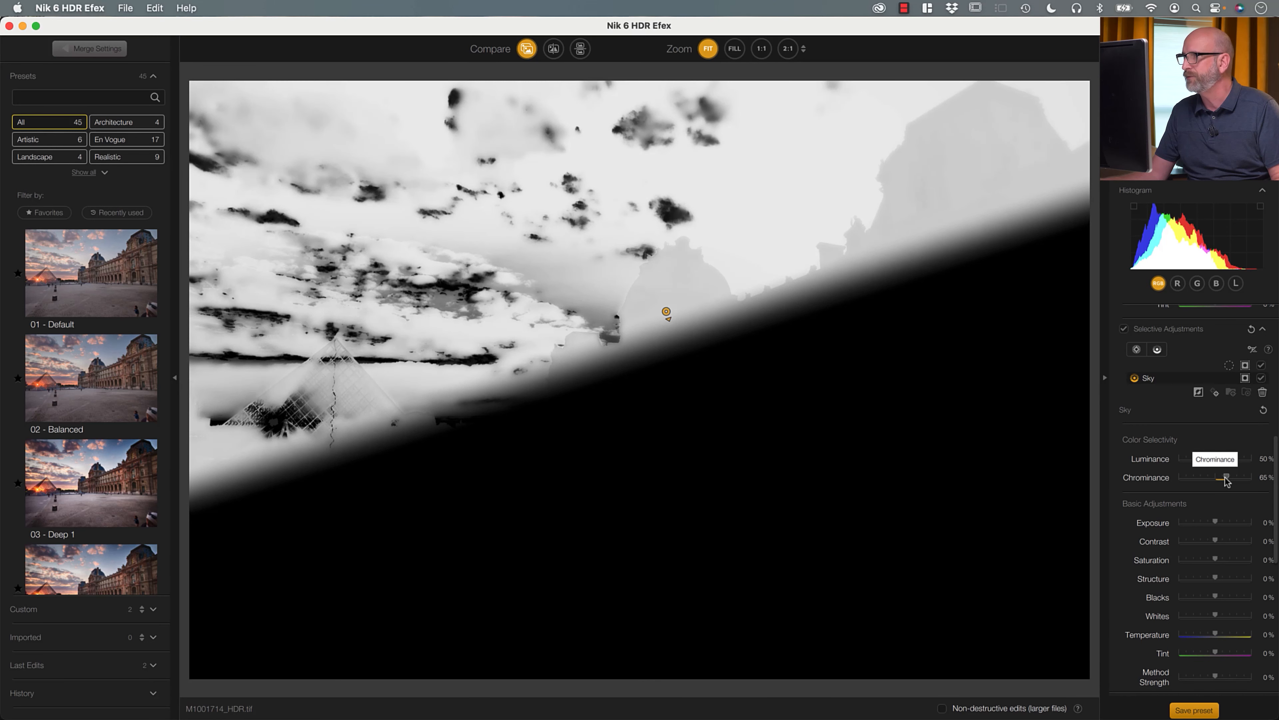
mouse_move(1229, 481)
left_mouse_down()
mouse_move(1221, 459)
mouse_move(1232, 477)
left_mouse_up()
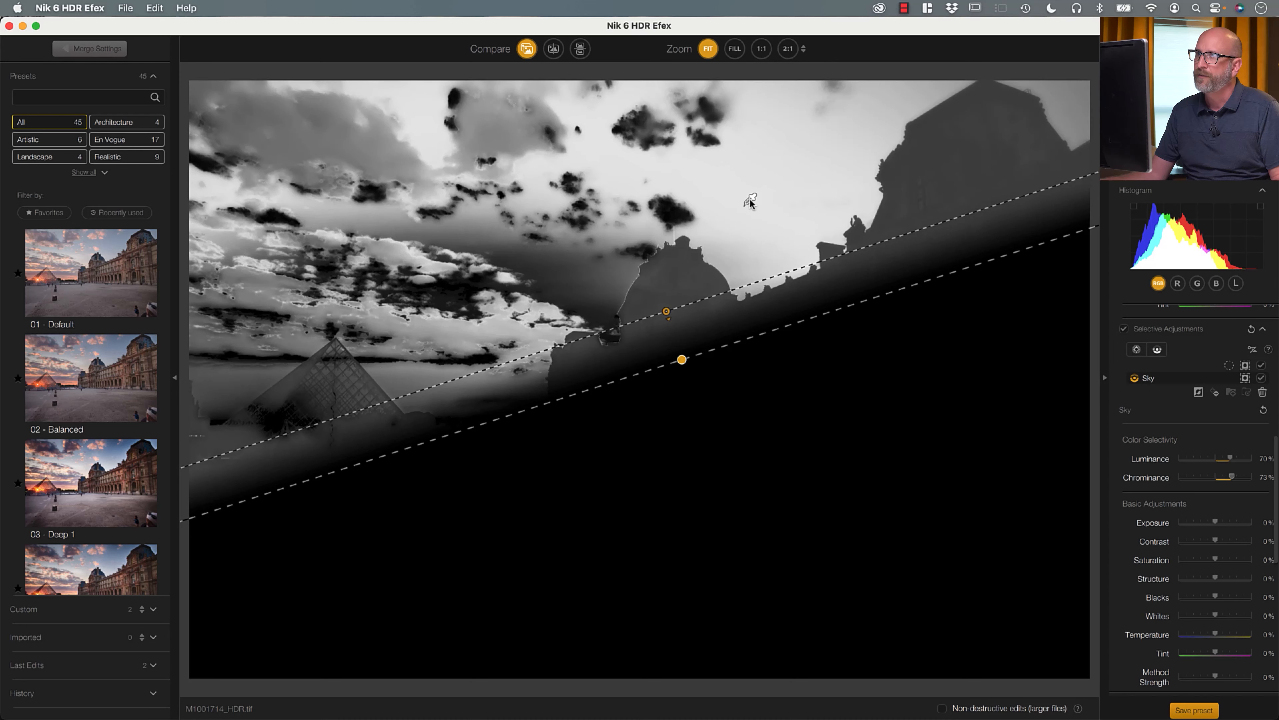
left_click_drag(1230, 477, 1236, 459)
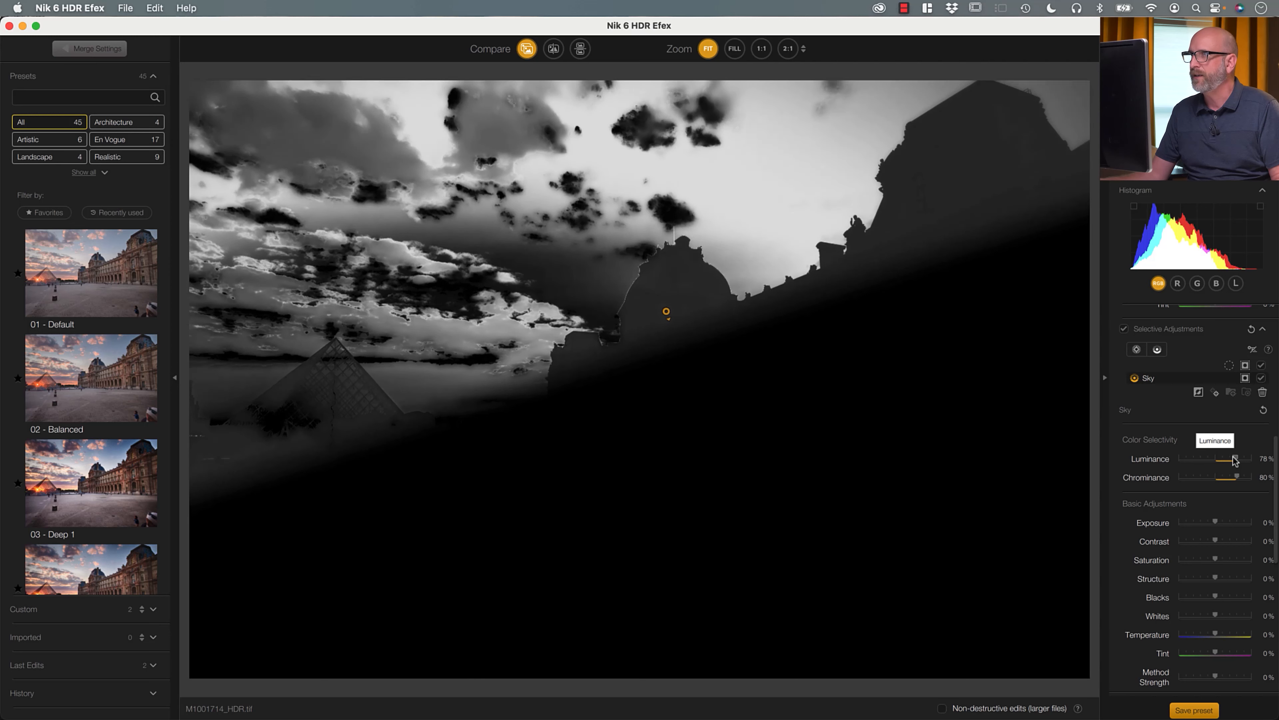
left_click(1245, 378)
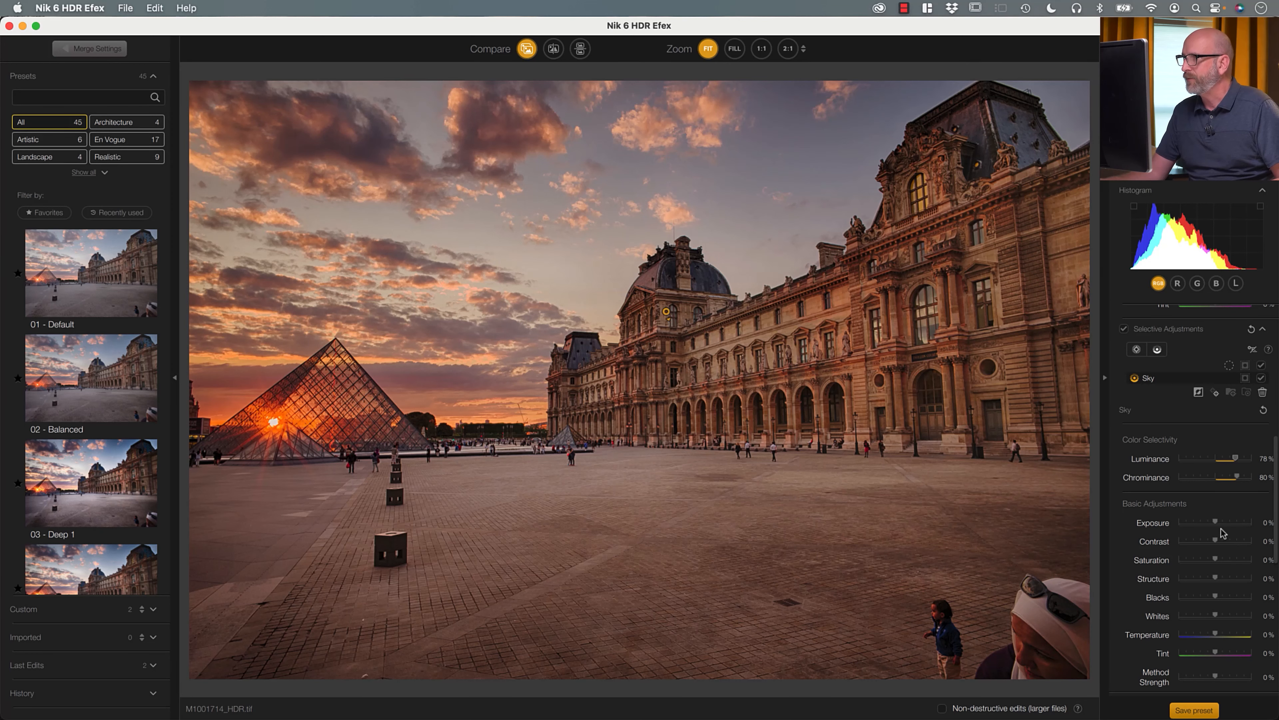
Set the Sky line's Exposure to 36%, Temperature to -40% and Tint to 5%, and compare the result with the original photo.
left_click_drag(1217, 524, 1229, 524)
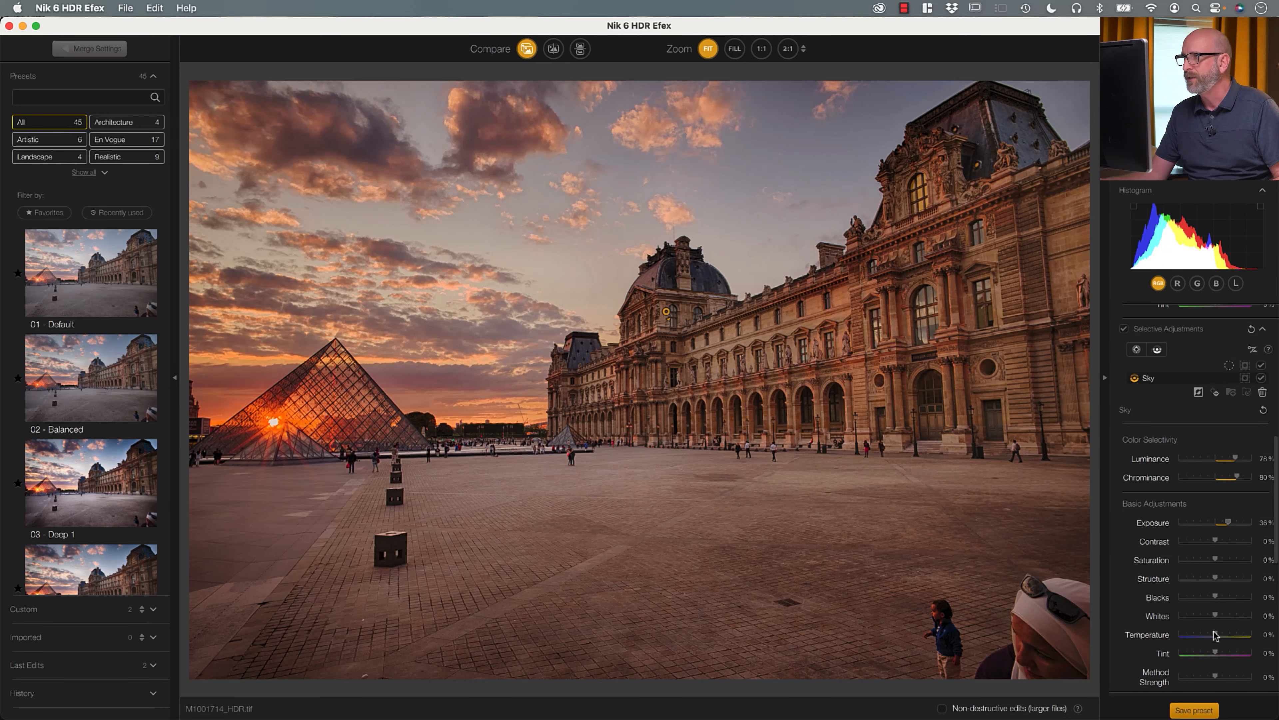
left_click_drag(1215, 635, 1201, 636)
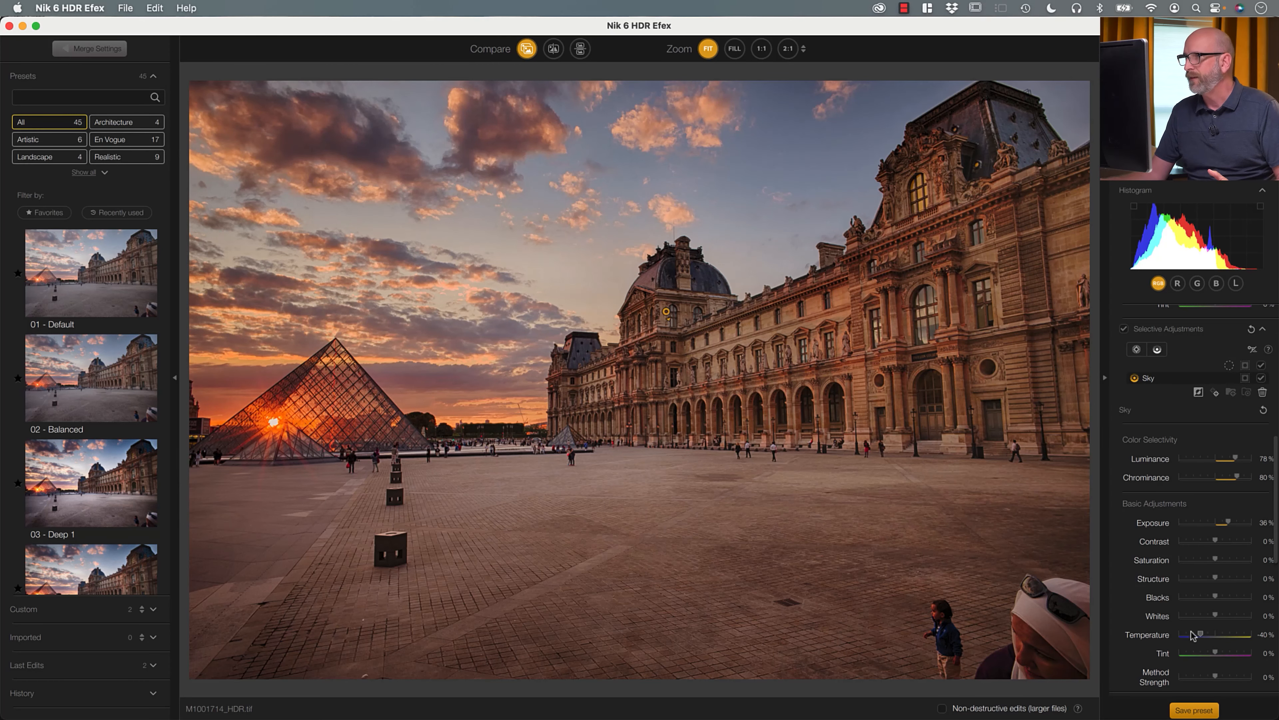
left_click_drag(1217, 654, 1218, 654)
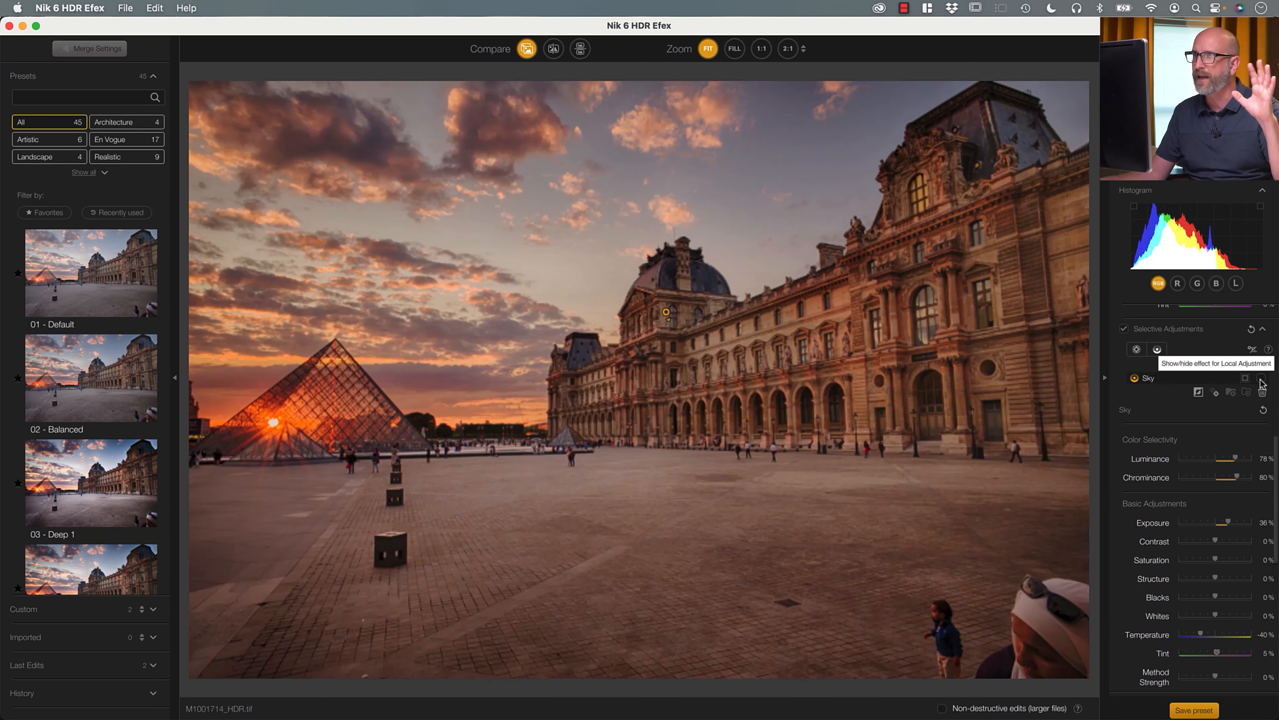
left_click(529, 49)
left_click(528, 49)
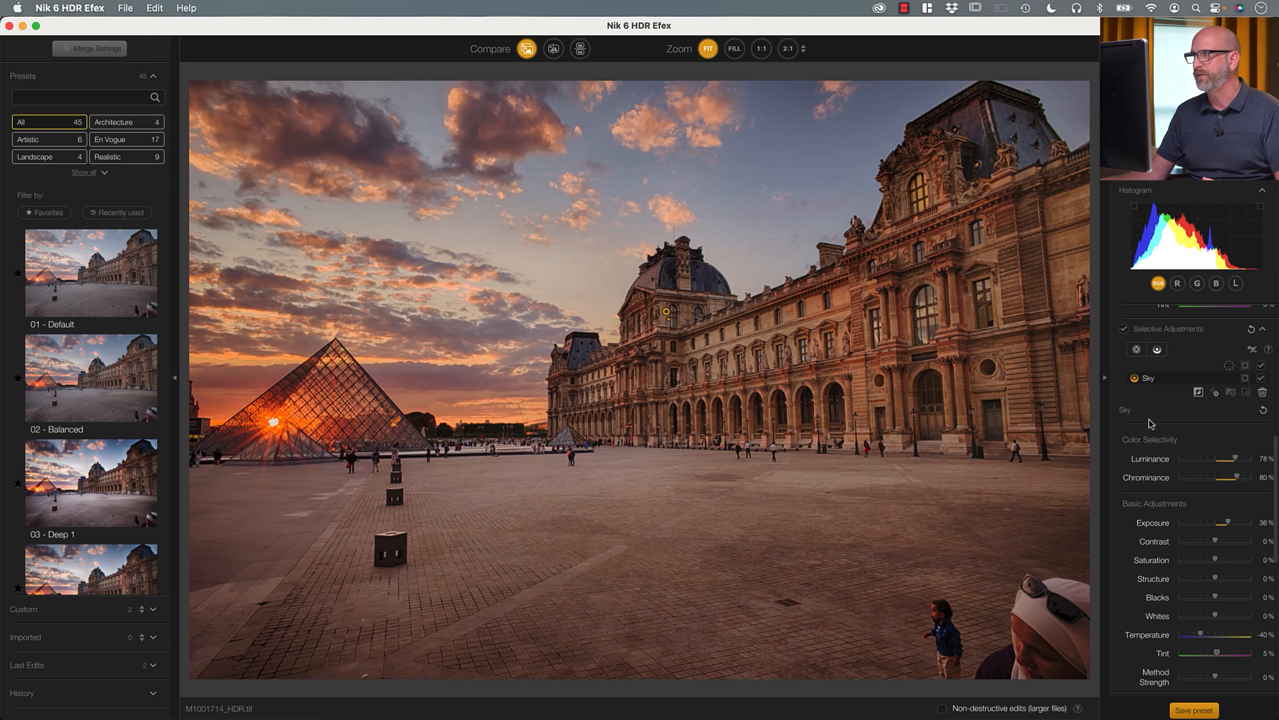
Add a control point on the dark cloud above the pyramid, enlarge its circle well beyond the clouds, and set Exposure to 60%.
left_click(1137, 349)
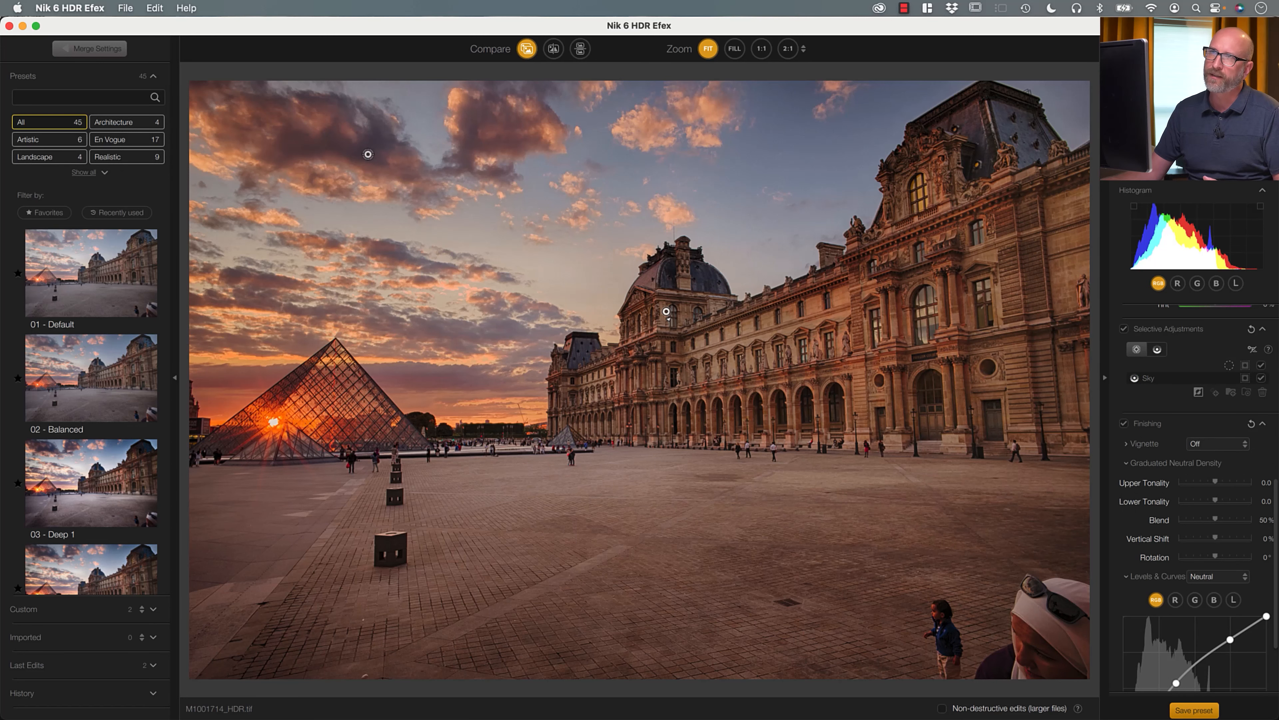
left_click(368, 154)
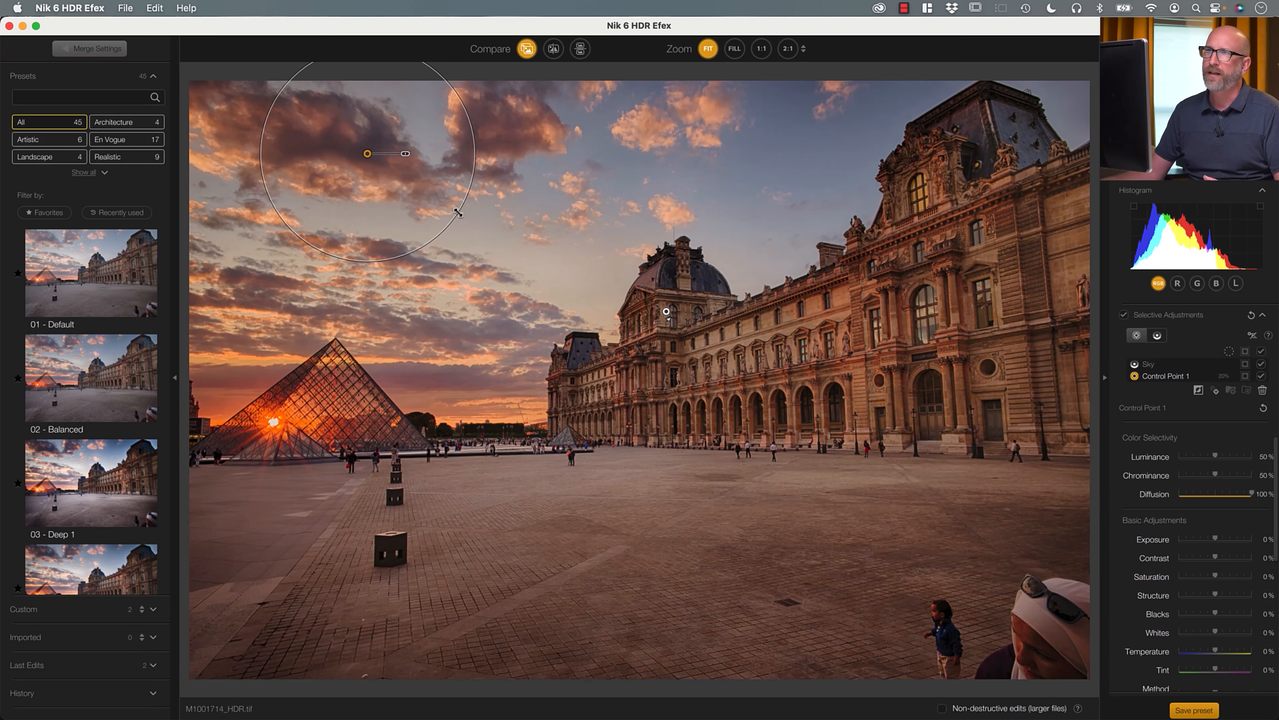
left_click_drag(461, 214, 781, 404)
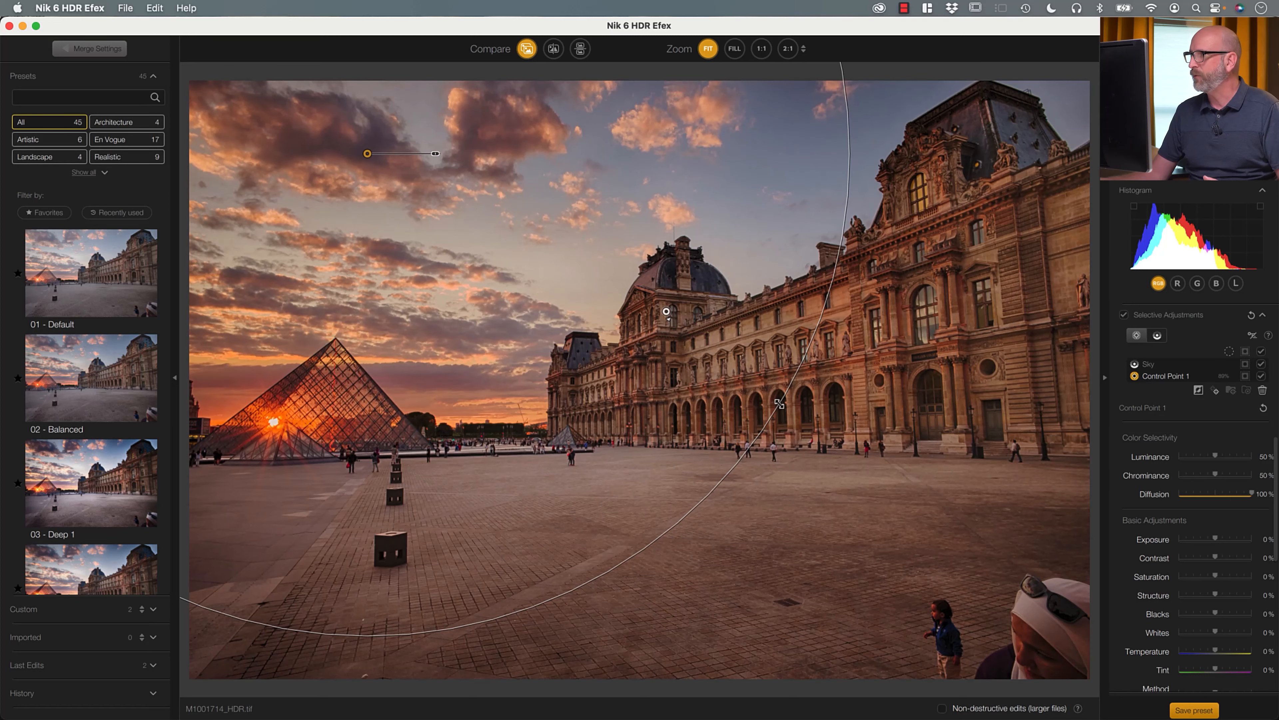
left_click_drag(1213, 538, 1208, 542)
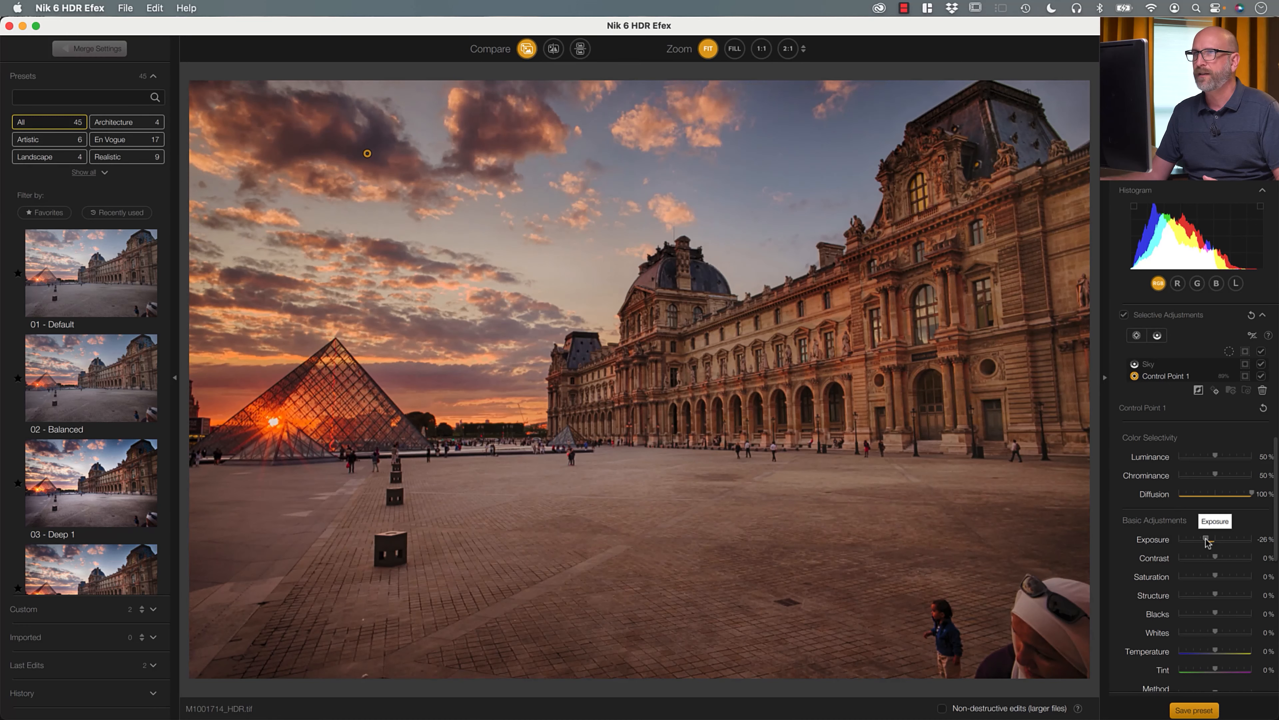
left_click_drag(1209, 541, 1237, 545)
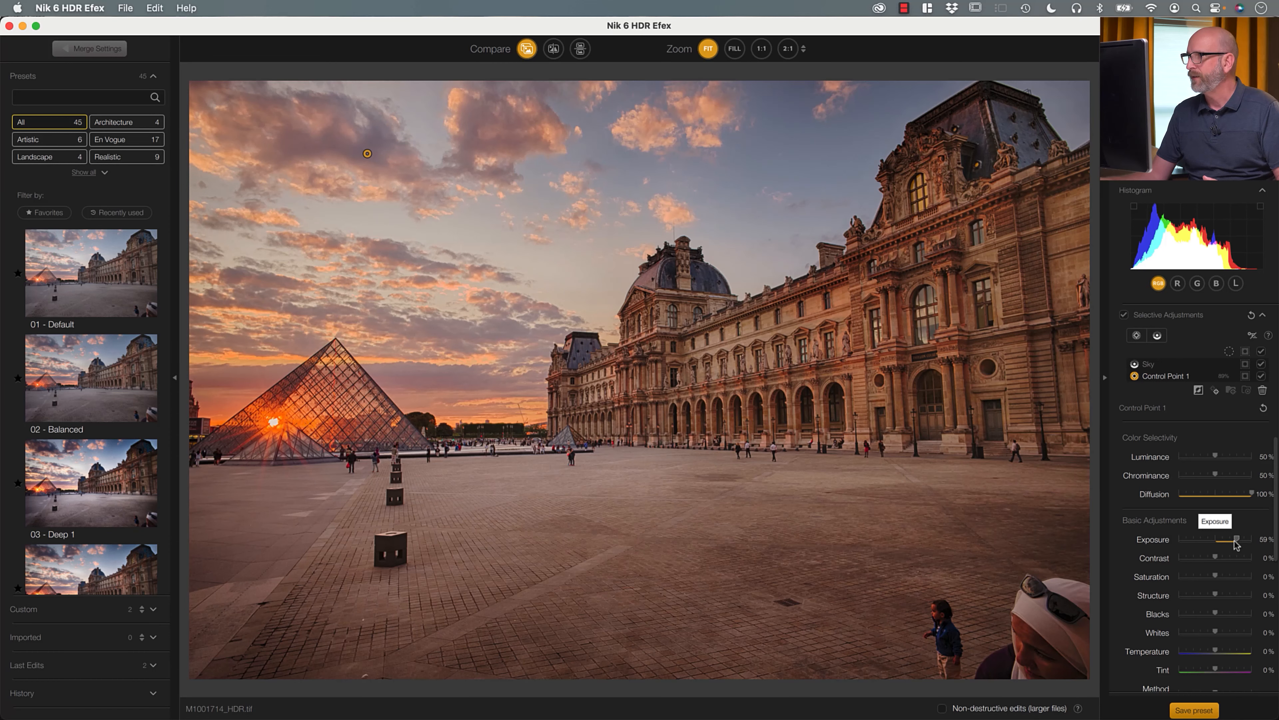
Using the mask view, set the cloud control point's Luminance selectivity to 63% and Chrominance to 68%.
left_click(1245, 376)
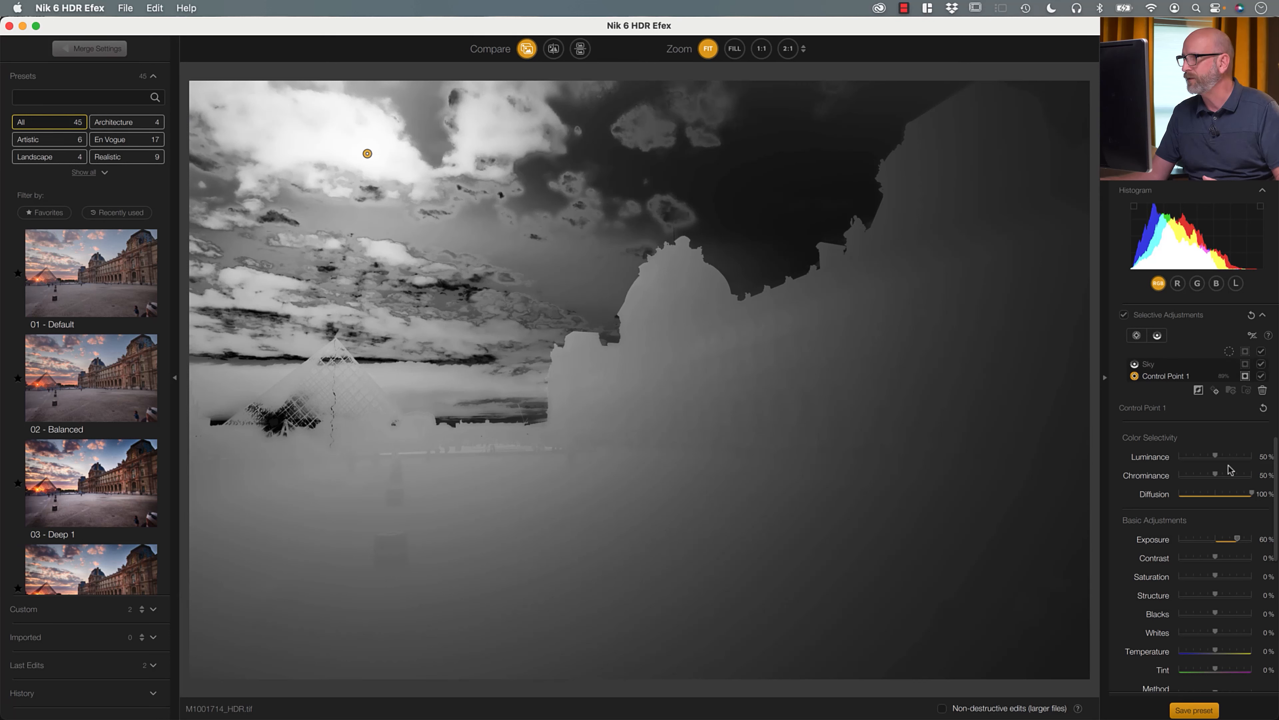
left_click_drag(1218, 460, 1228, 476)
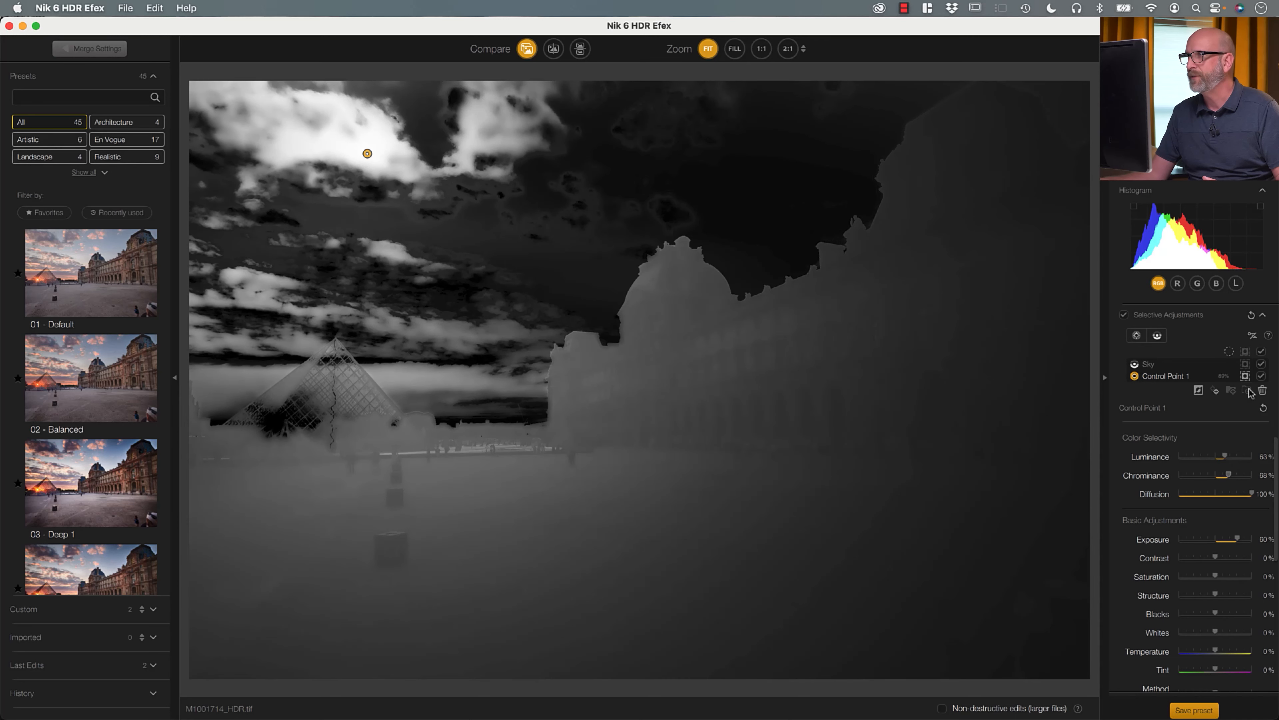
left_click(1245, 376)
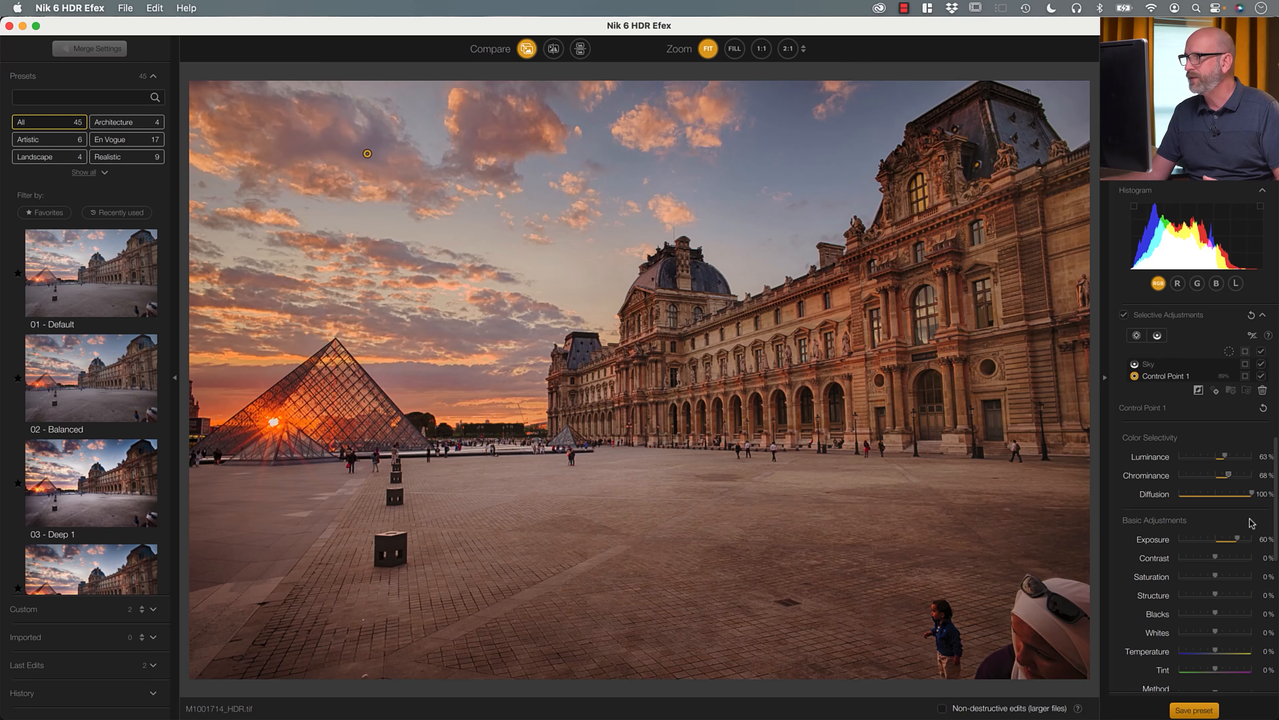
Set the cloud control point's Whites to 8% and Exposure to 47%.
left_click_drag(1240, 542, 1243, 542)
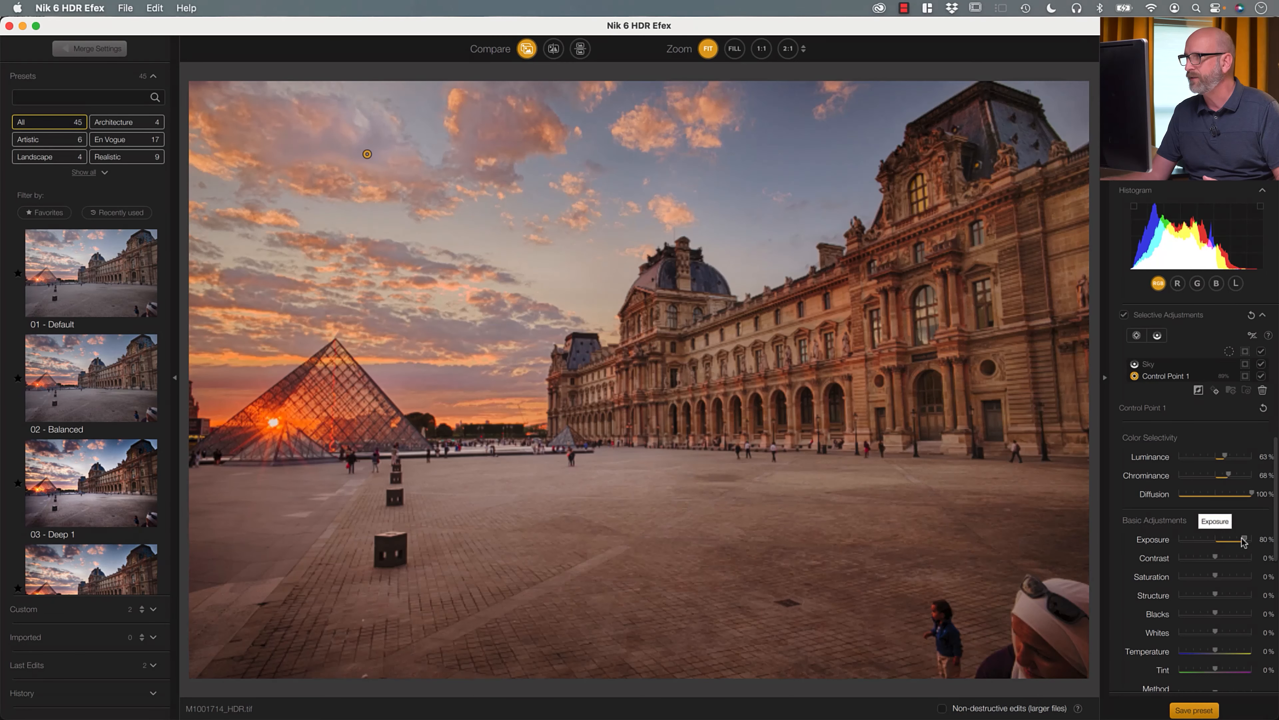
left_click_drag(1218, 632, 1218, 634)
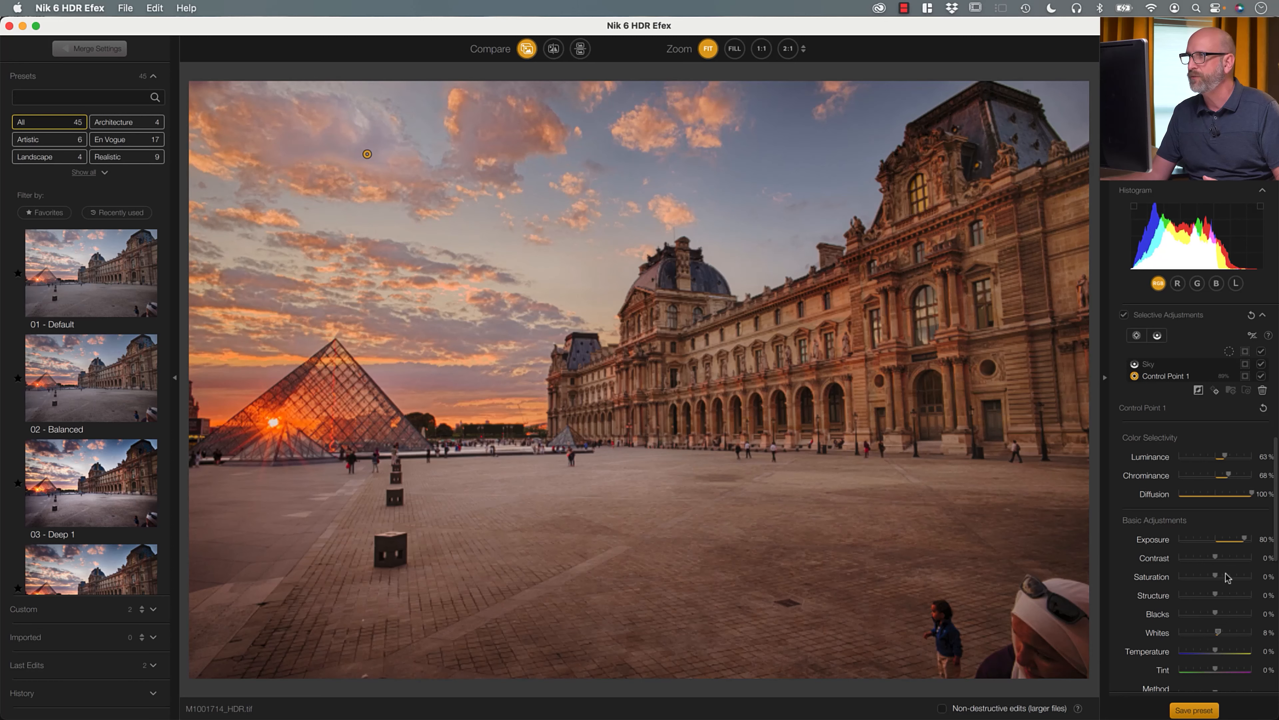
left_click_drag(1244, 539, 1232, 540)
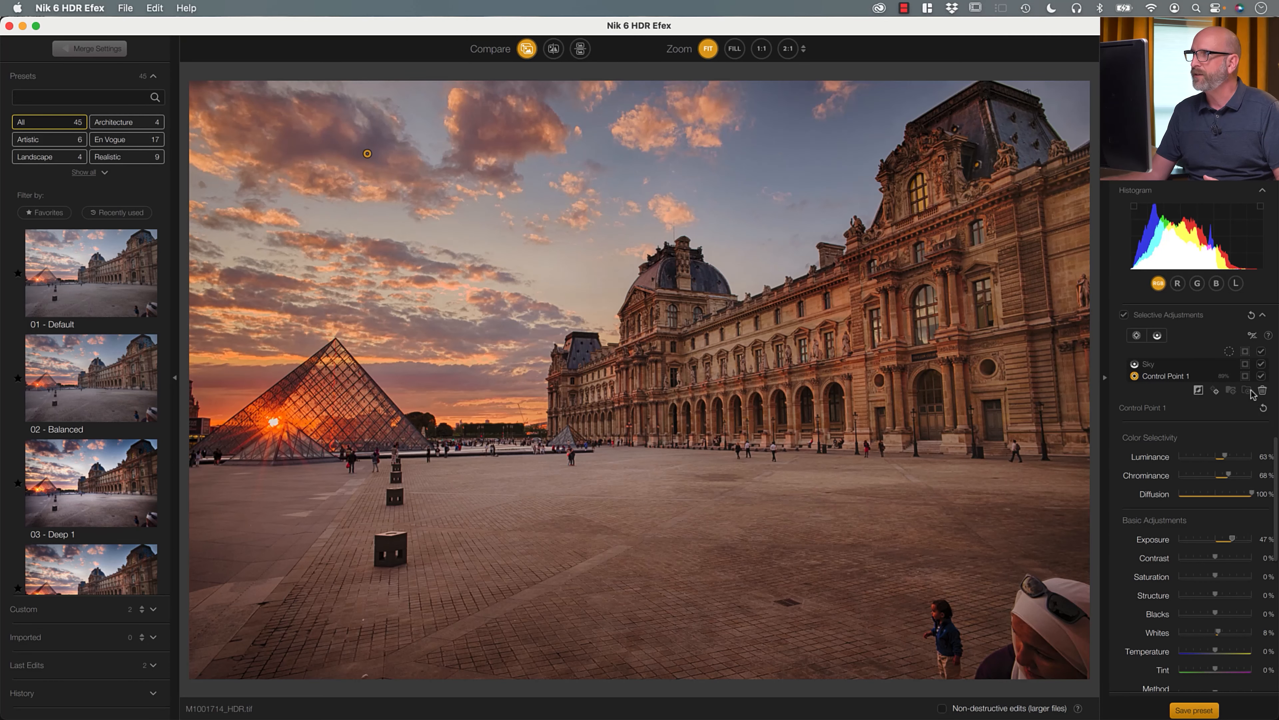
Toggle the cloud control point's effect off and back on to compare, and rename Control Point 1 to Clouds.
left_click(1261, 377)
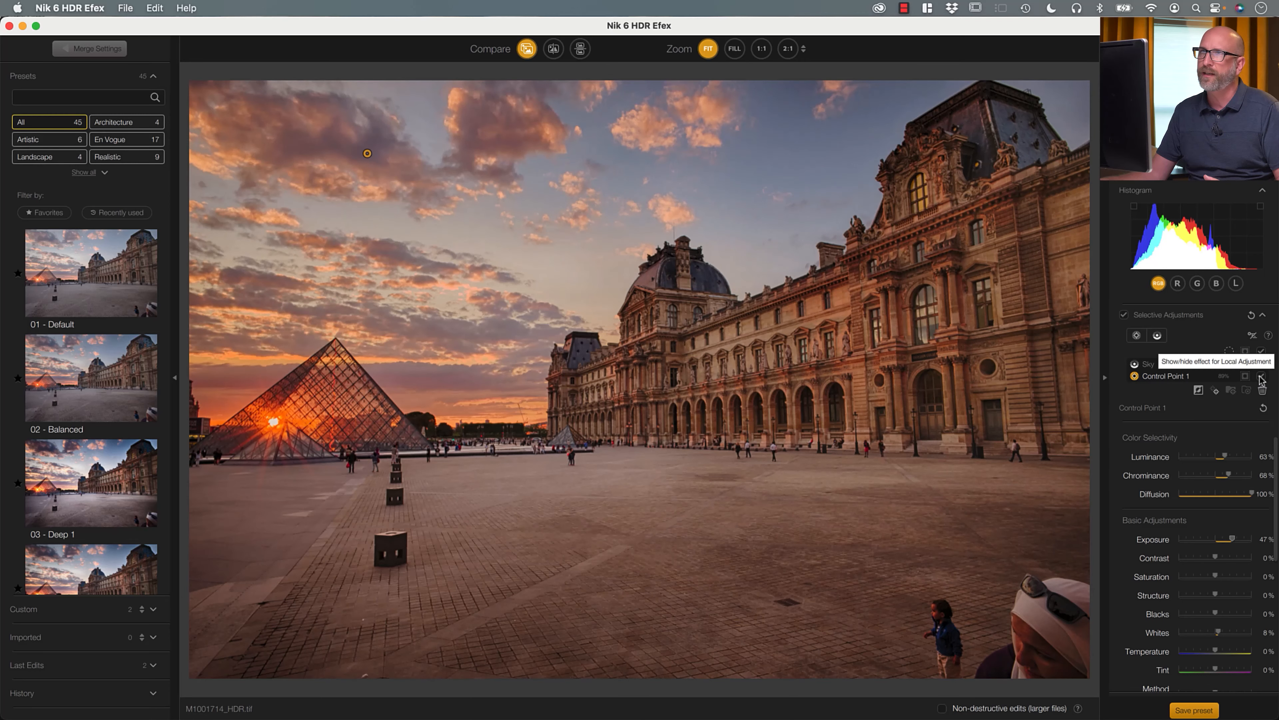
left_click(1261, 377)
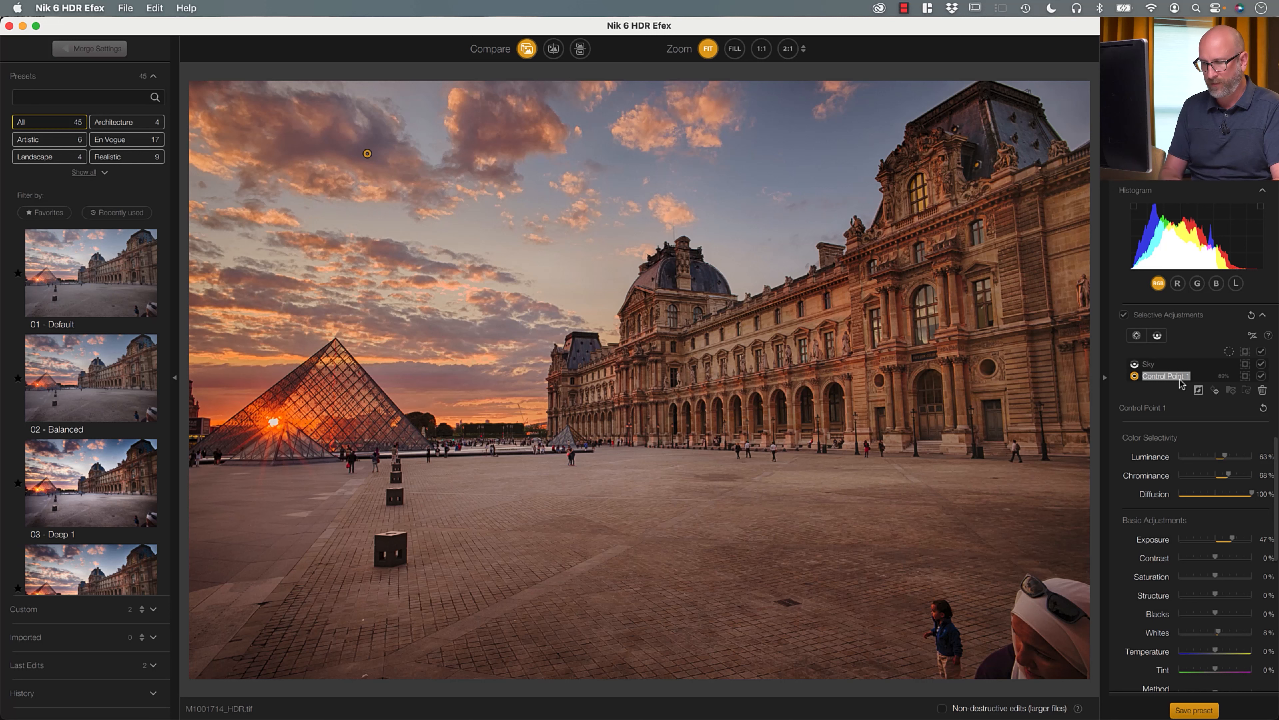
type("c")
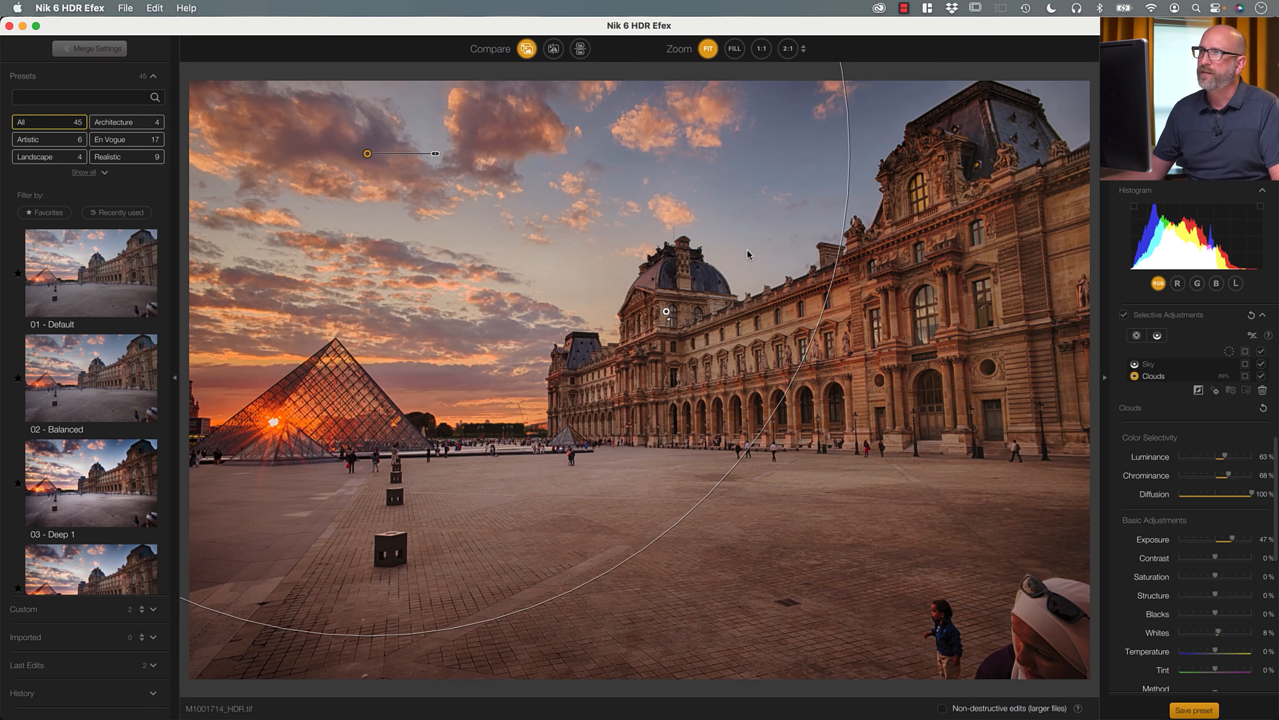
Compare the edited Louvre image with the original several times, ending on the edited version.
left_click(534, 46)
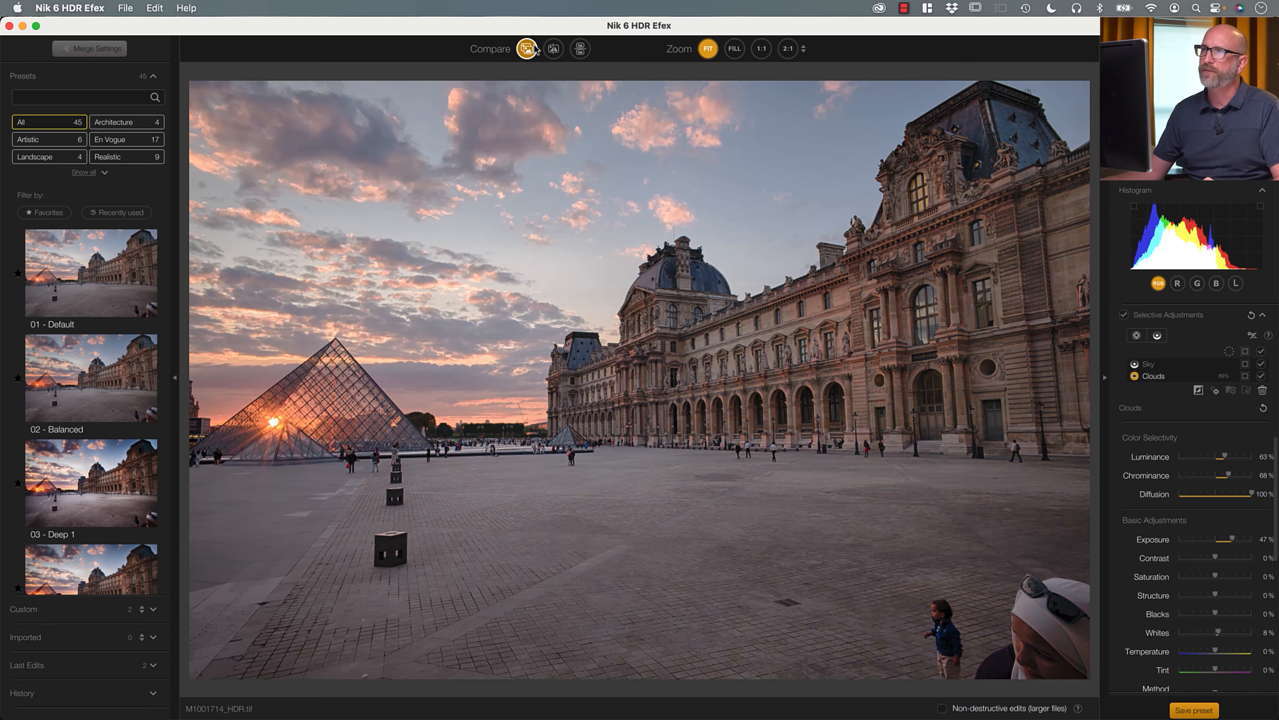
left_click(535, 47)
left_click(535, 48)
left_click(534, 48)
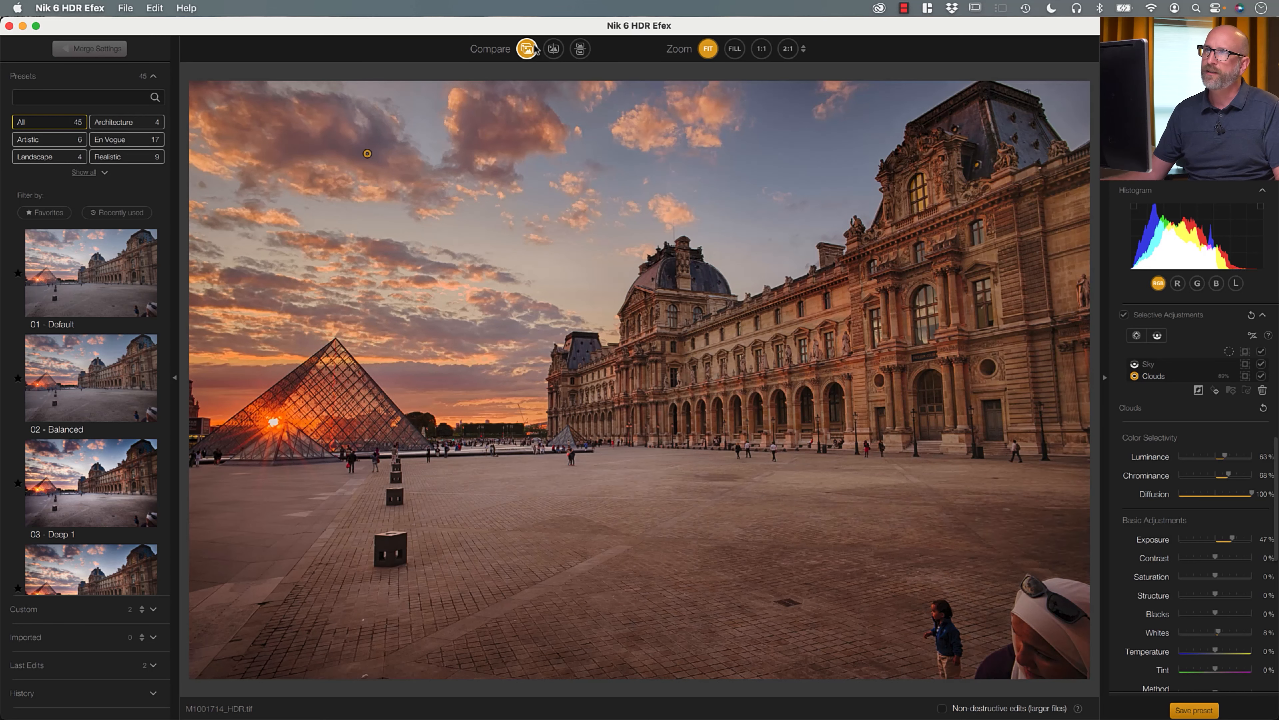
left_click(534, 47)
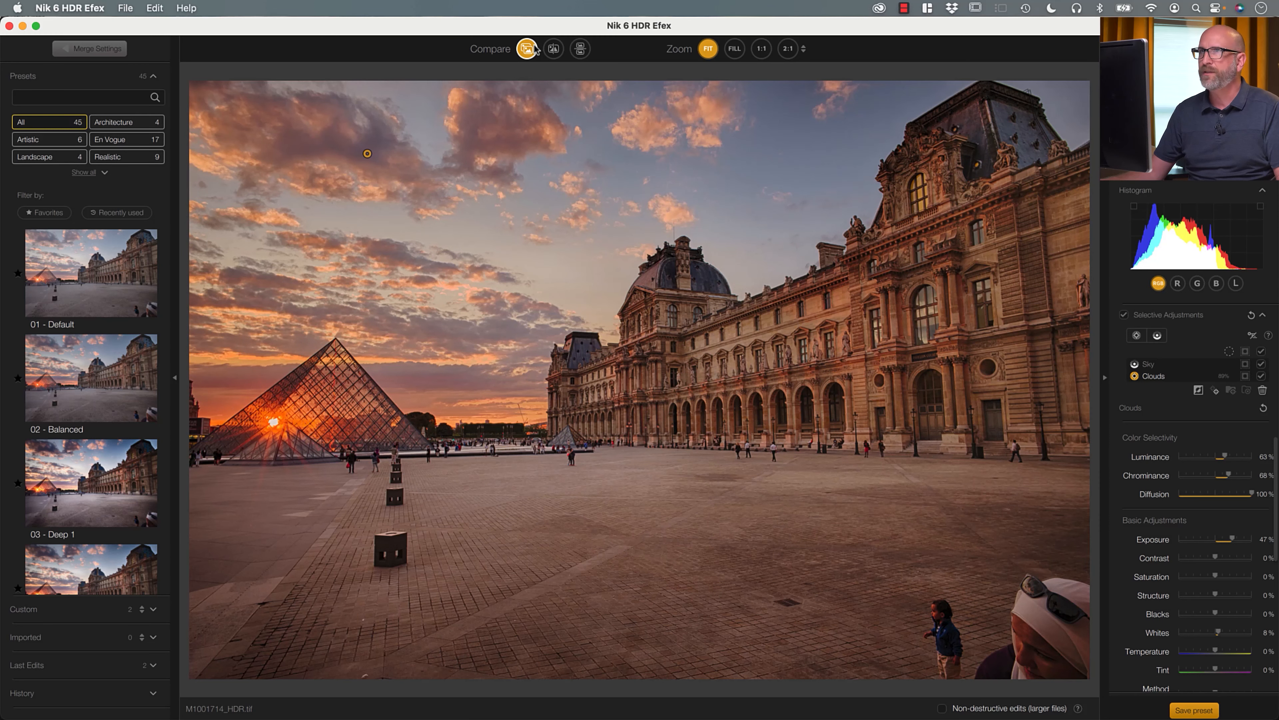
Save the image as a TIFF file named Louvre in the Nik Working Folder.
left_click(126, 9)
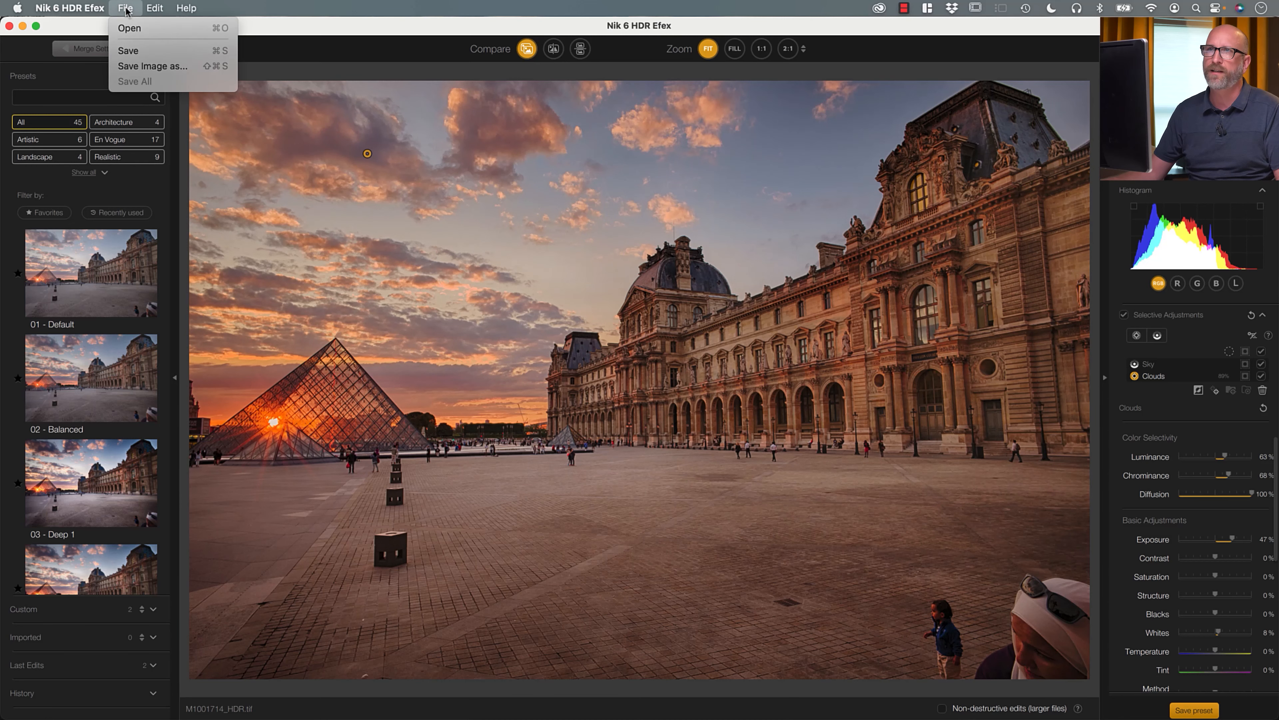
left_click(151, 66)
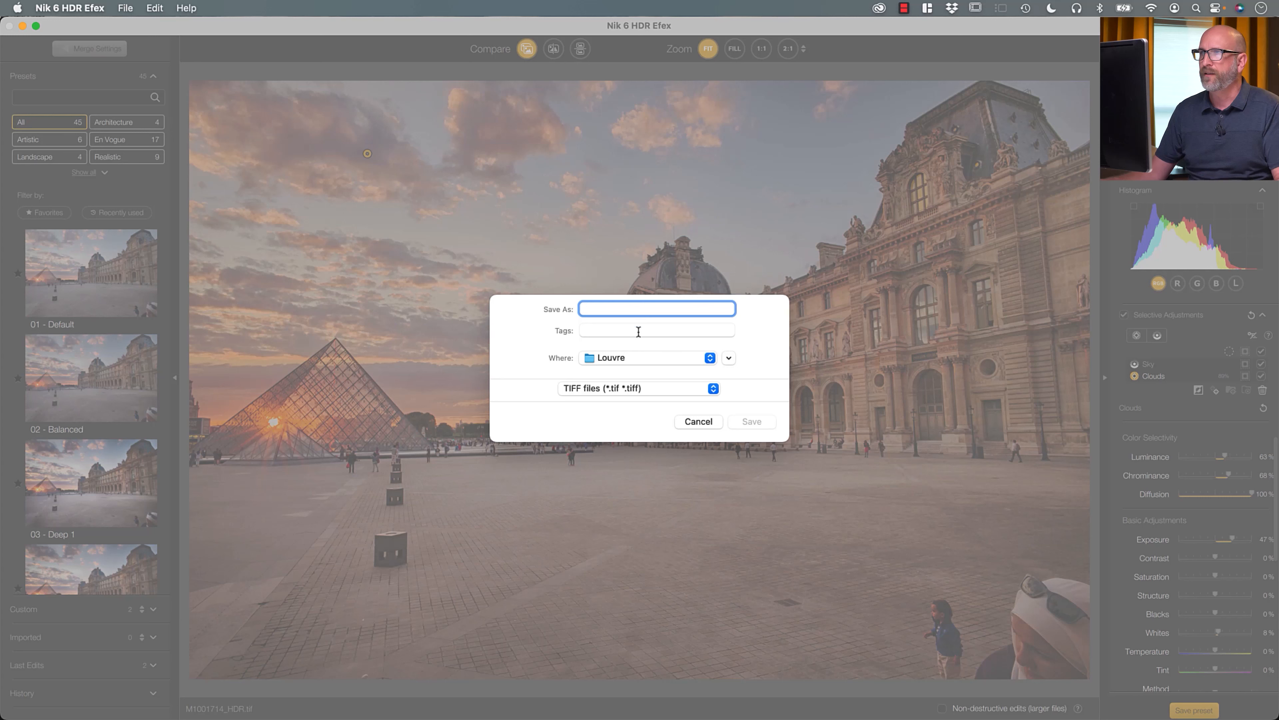
left_click(729, 357)
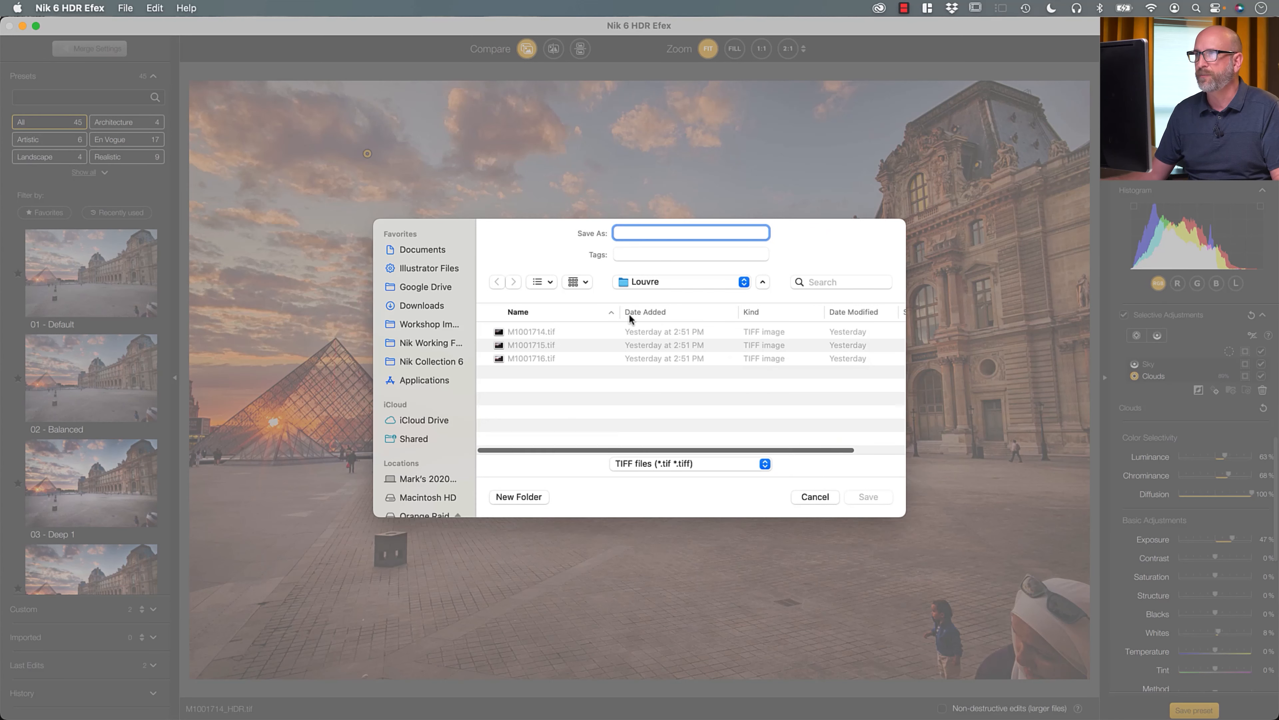
left_click(691, 283)
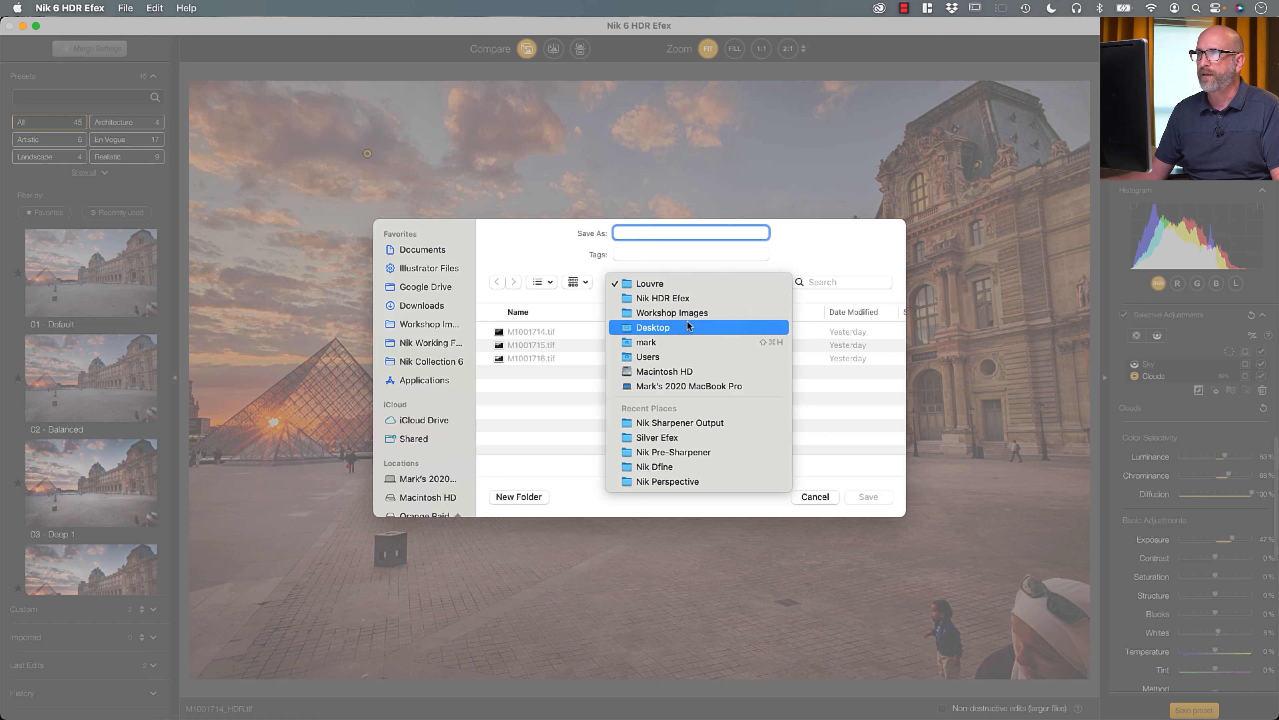
left_click(437, 325)
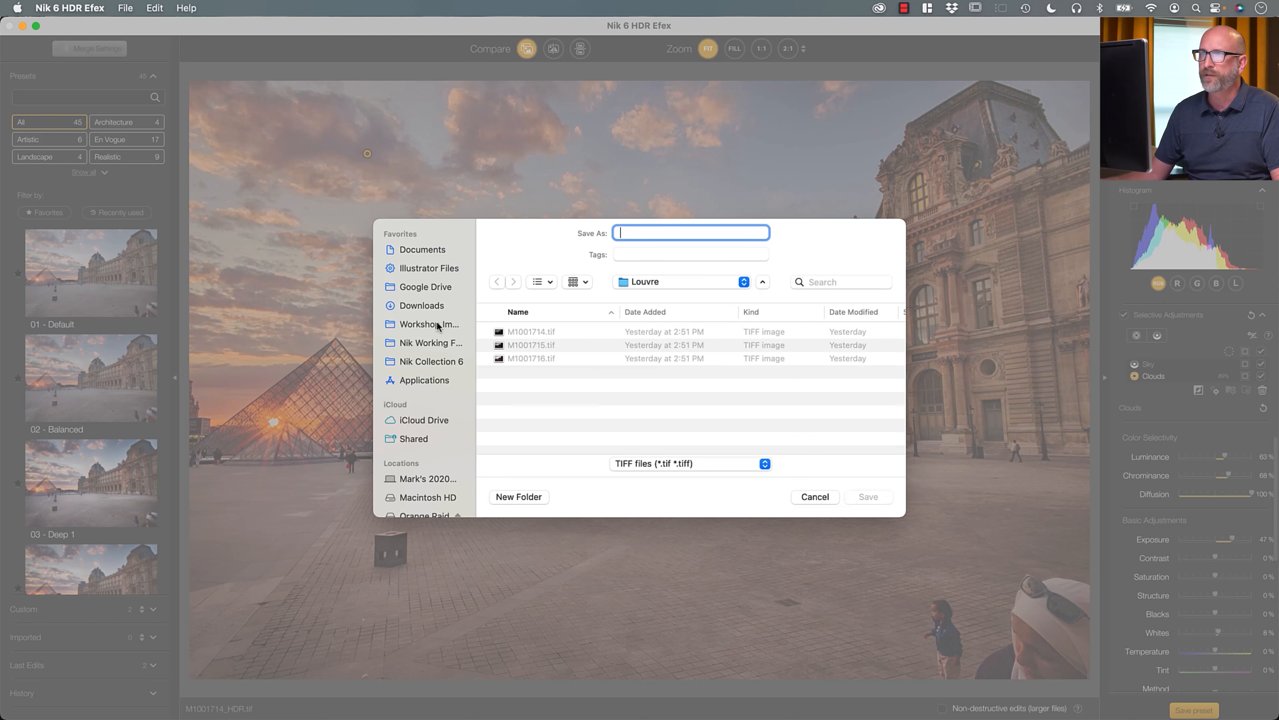
left_click(436, 343)
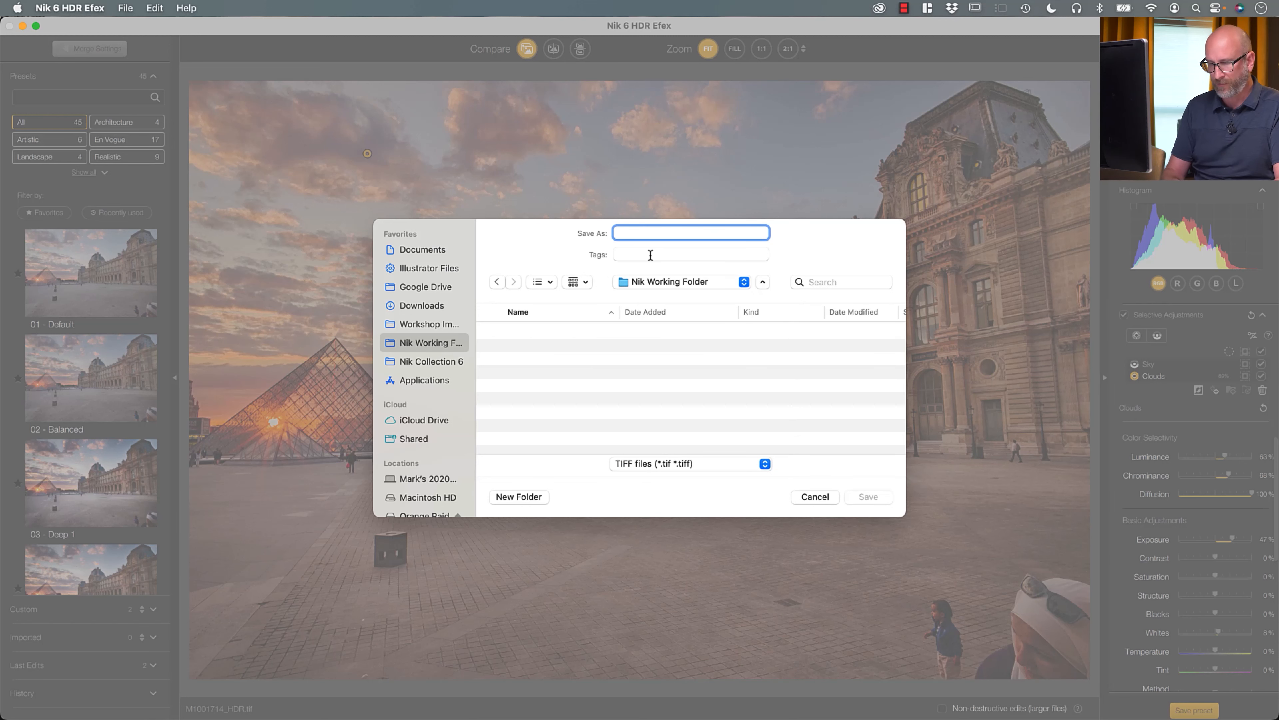
type("Louvre")
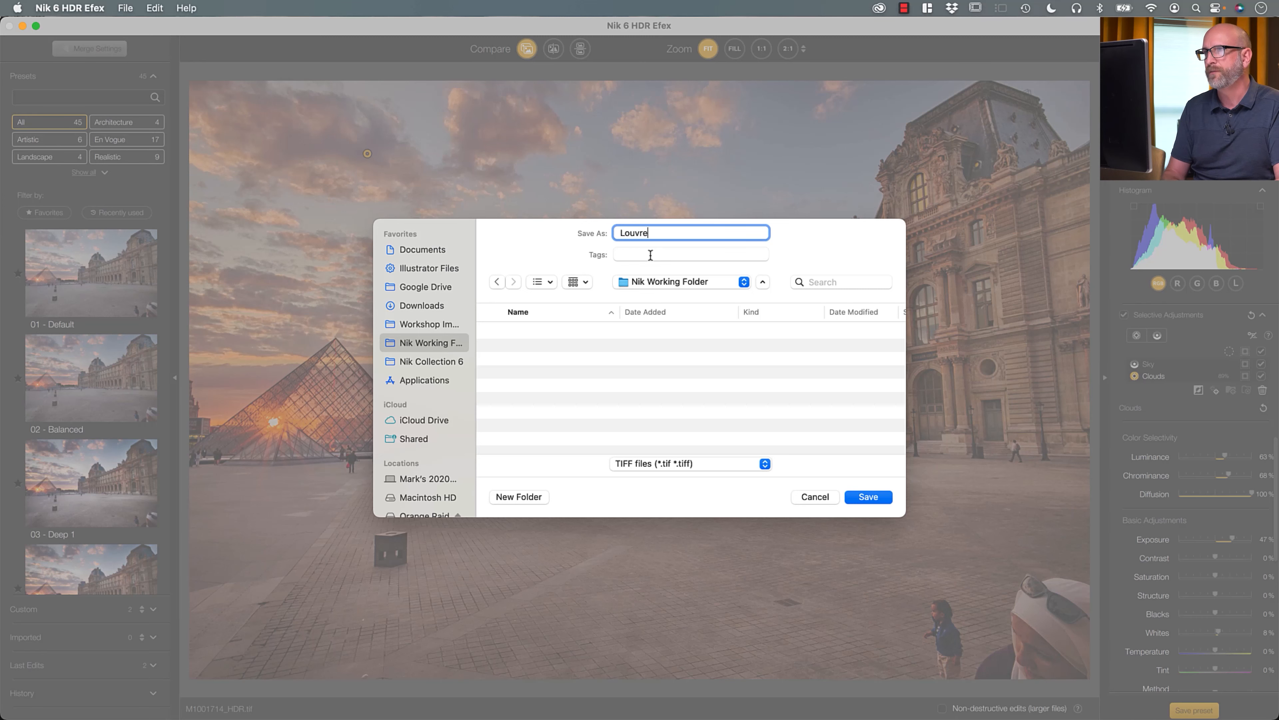
left_click(634, 345)
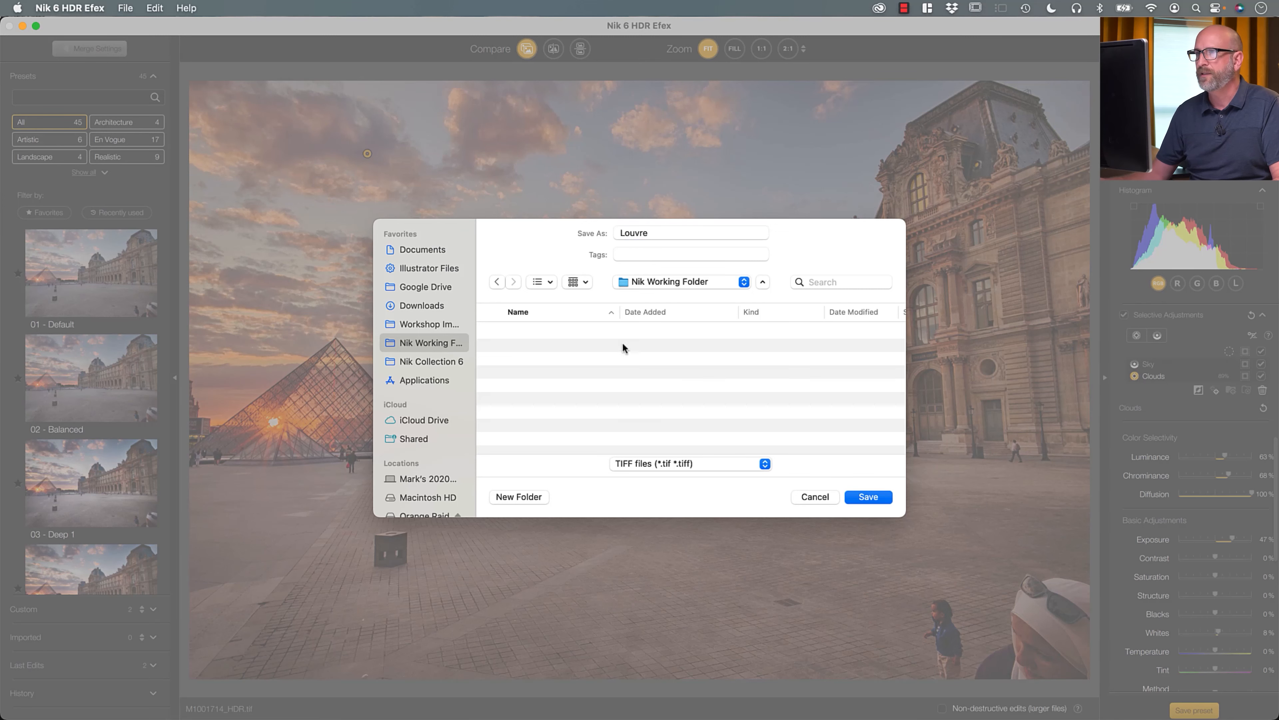
left_click(870, 496)
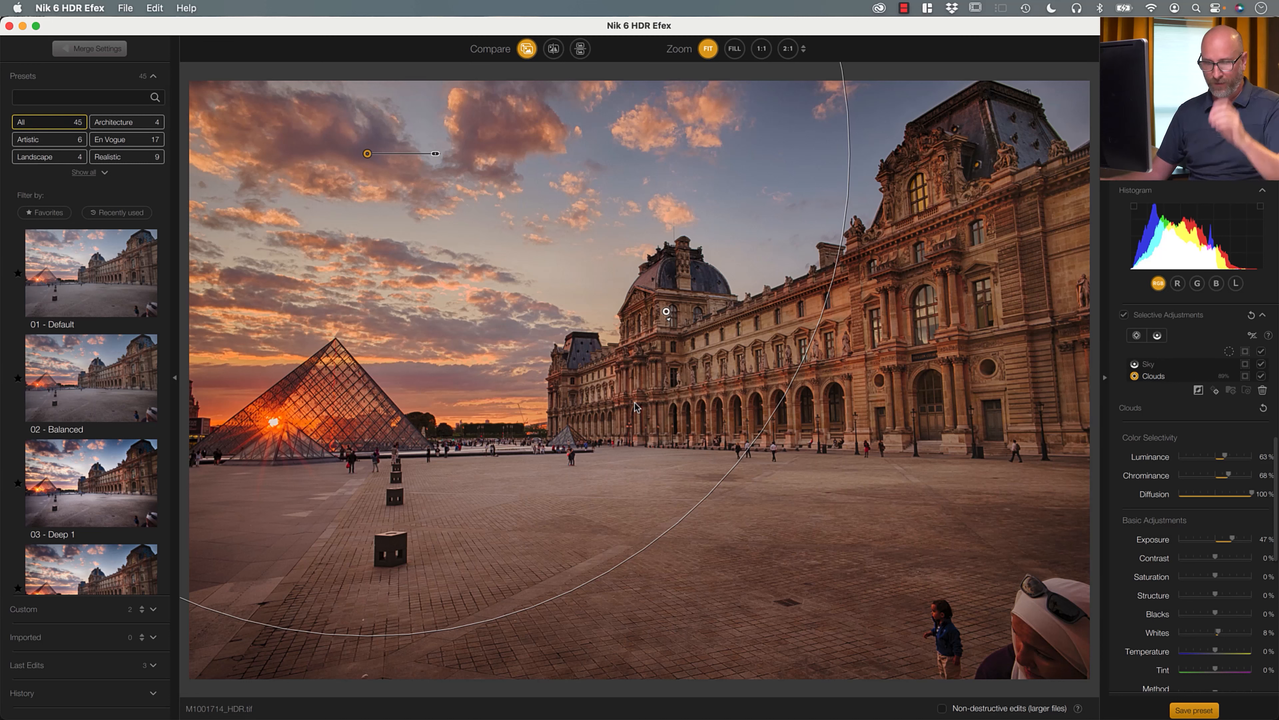
Switch to Finder, open Louvre.tif from the Nik Working Folder in Photoshop, and collapse the Nik Collection 6 palette.
key("super+Tab")
key("super+Tab")
key("super+Tab")
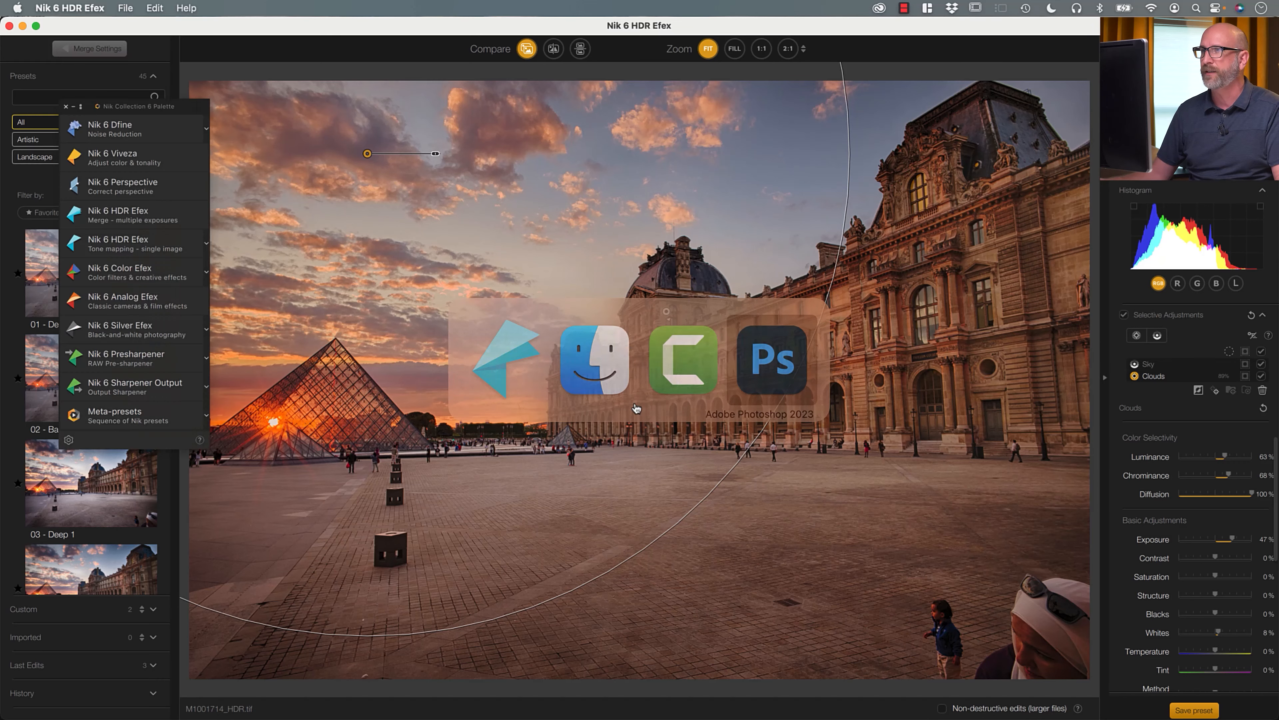
key("super+Tab")
key("super+Tab")
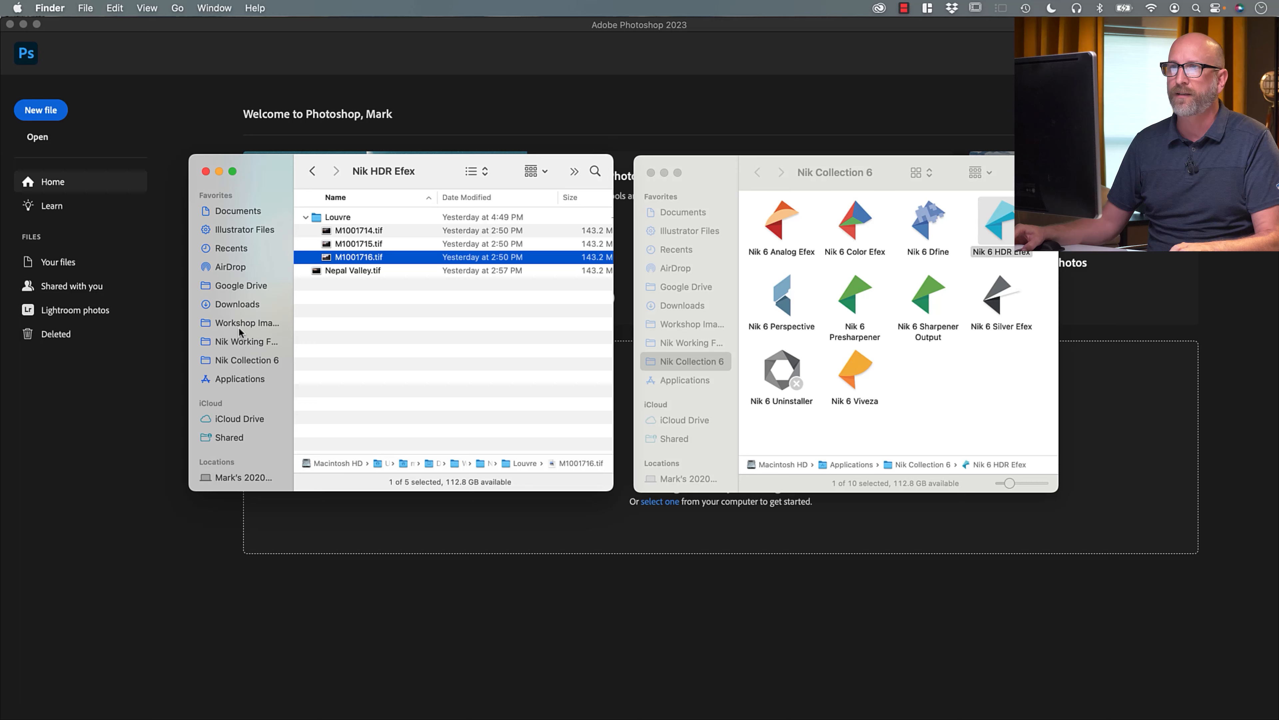
left_click(242, 342)
left_click(318, 222)
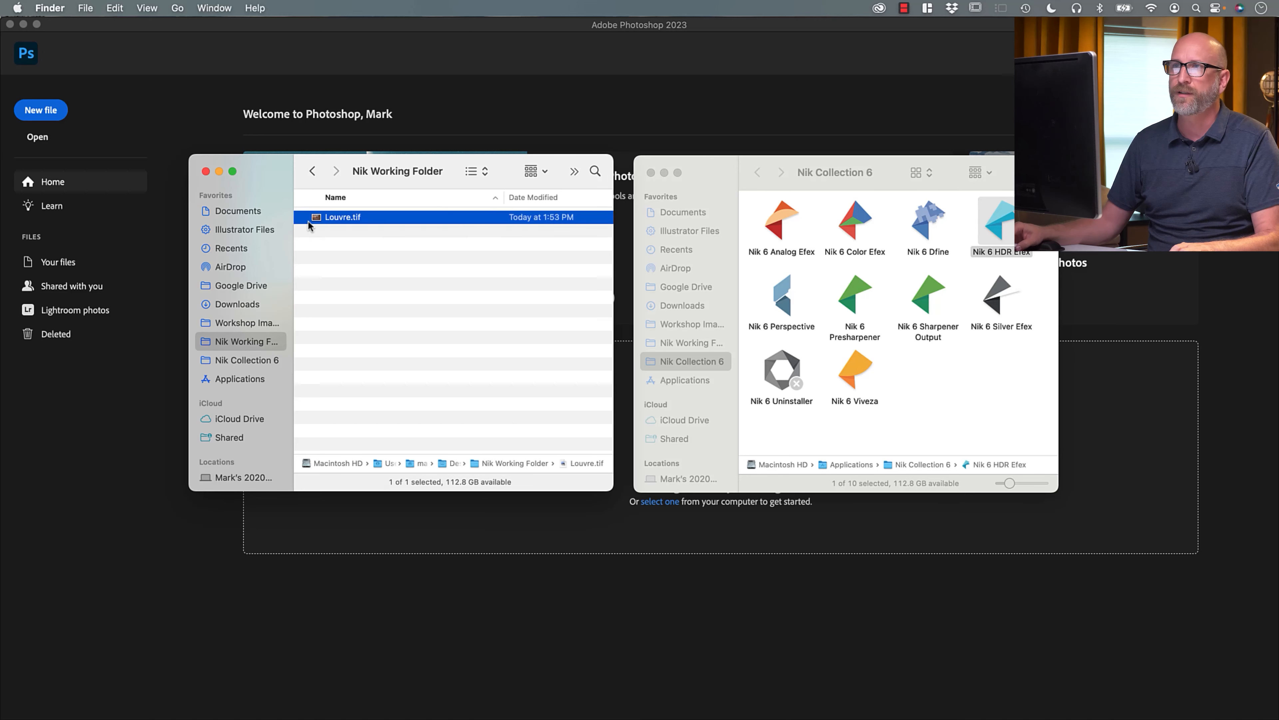
left_click_drag(318, 222, 154, 355)
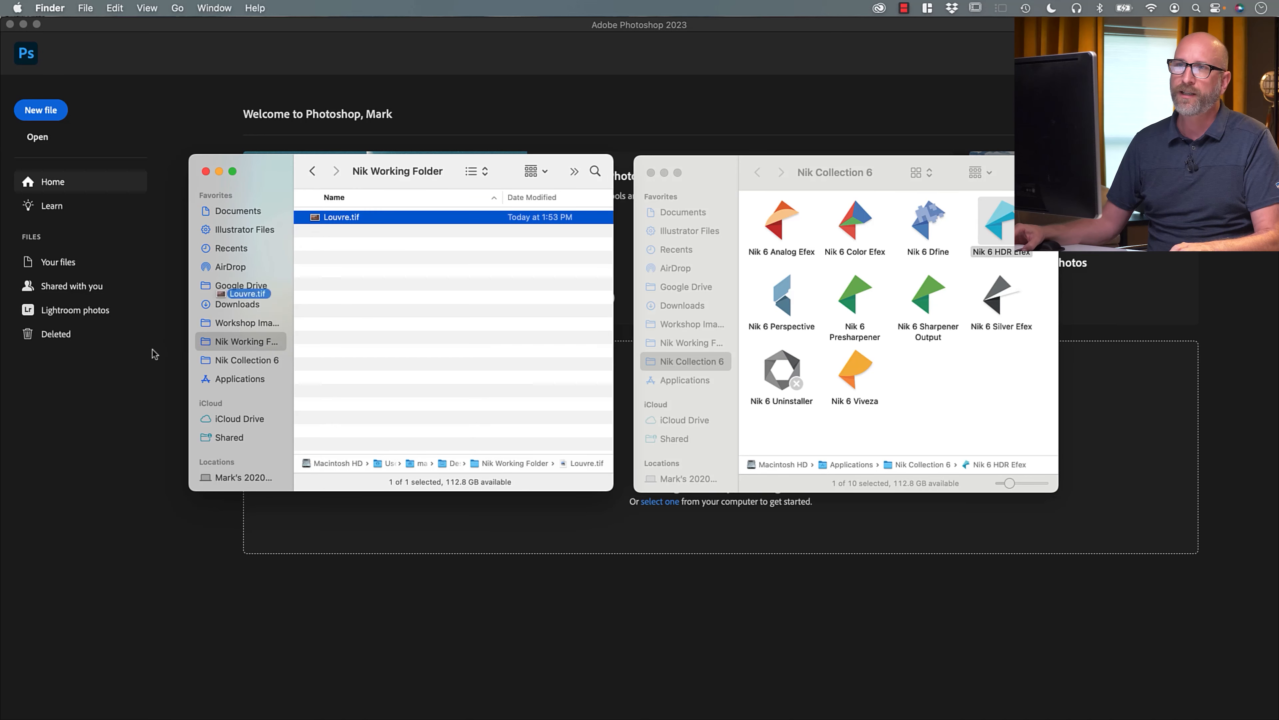
left_click(154, 355)
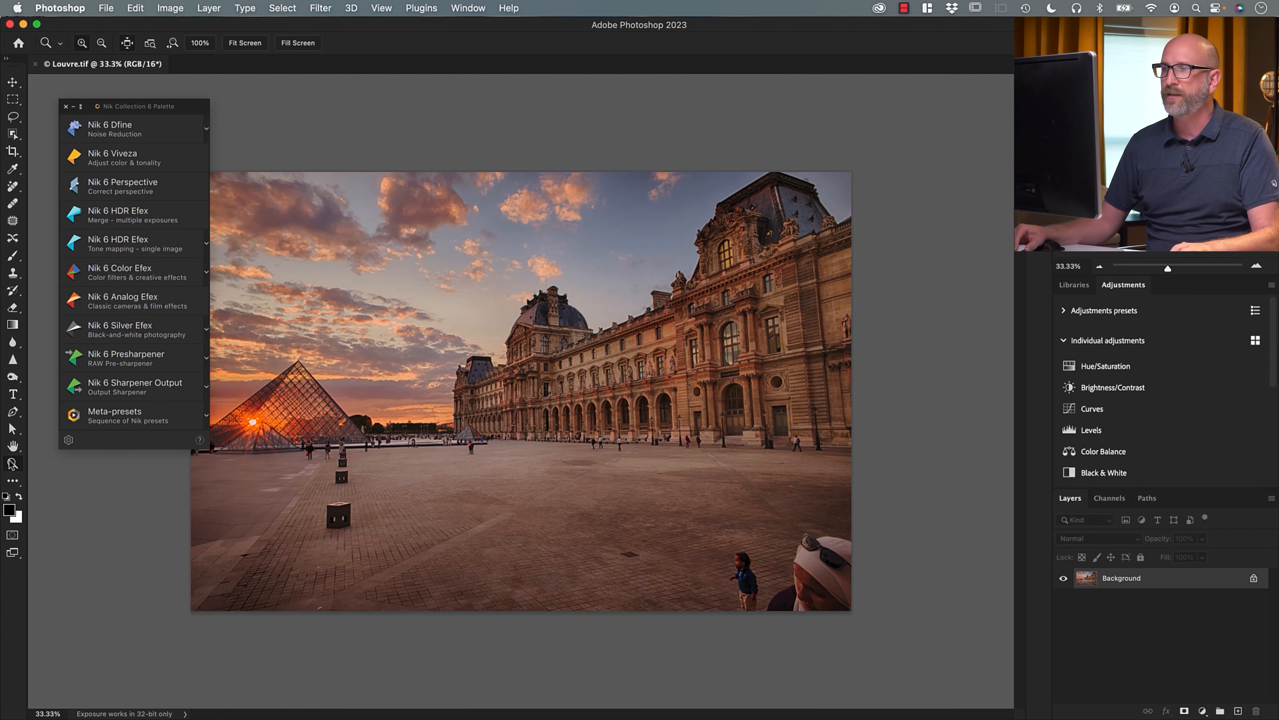
left_click_drag(159, 106, 136, 103)
left_click(52, 102)
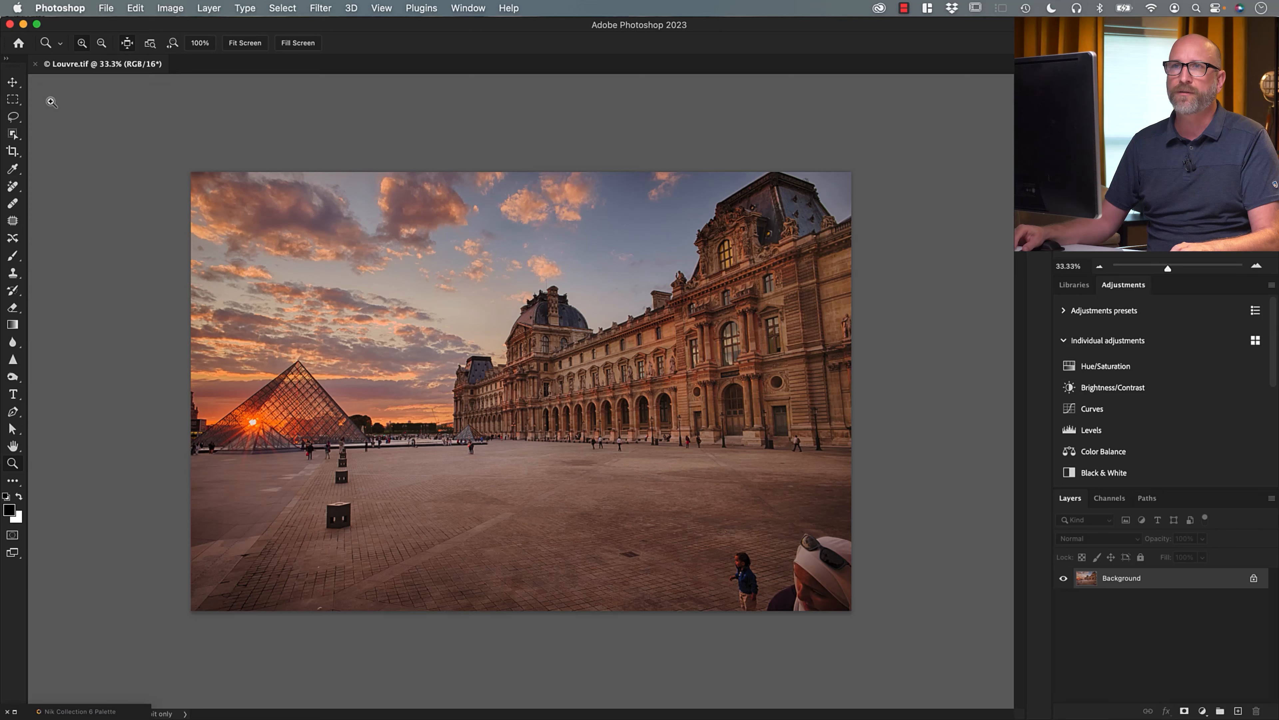
Crop the image at a 16:9 ratio to exclude the people in the right foreground, much of the pavement and the building's right end.
left_click(12, 153)
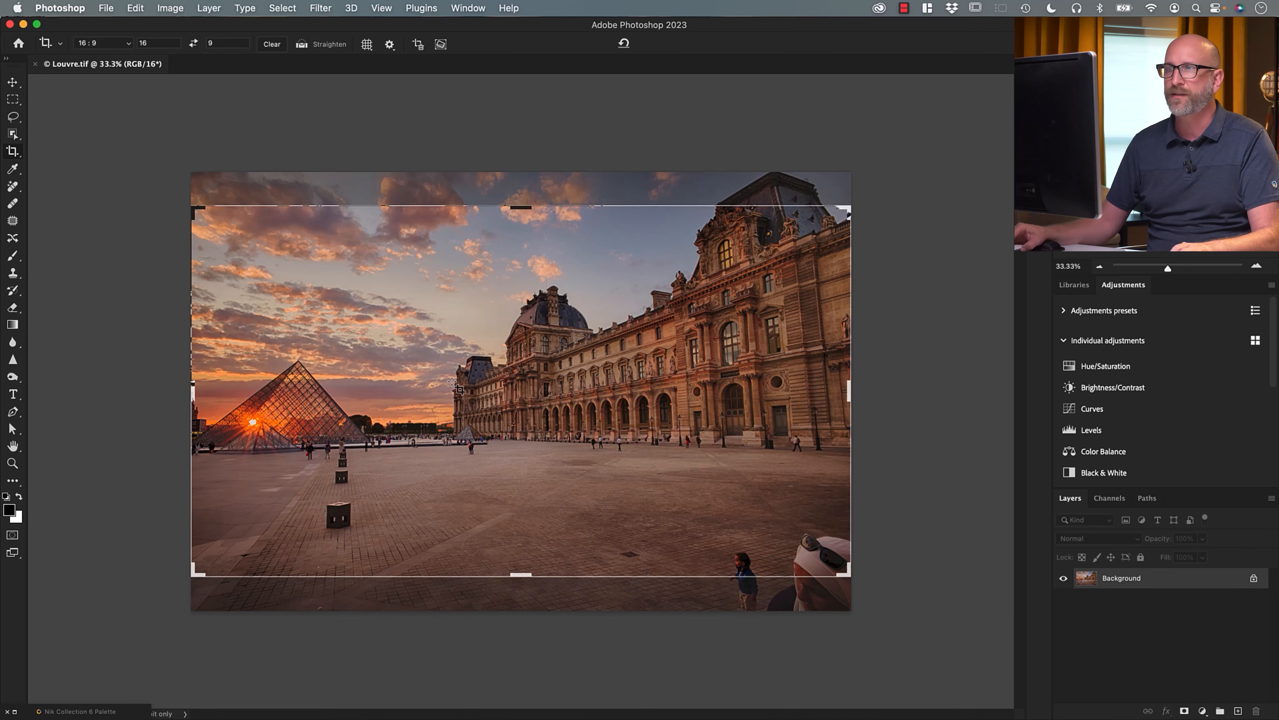
left_click_drag(522, 574, 524, 531)
left_click_drag(548, 453, 598, 474)
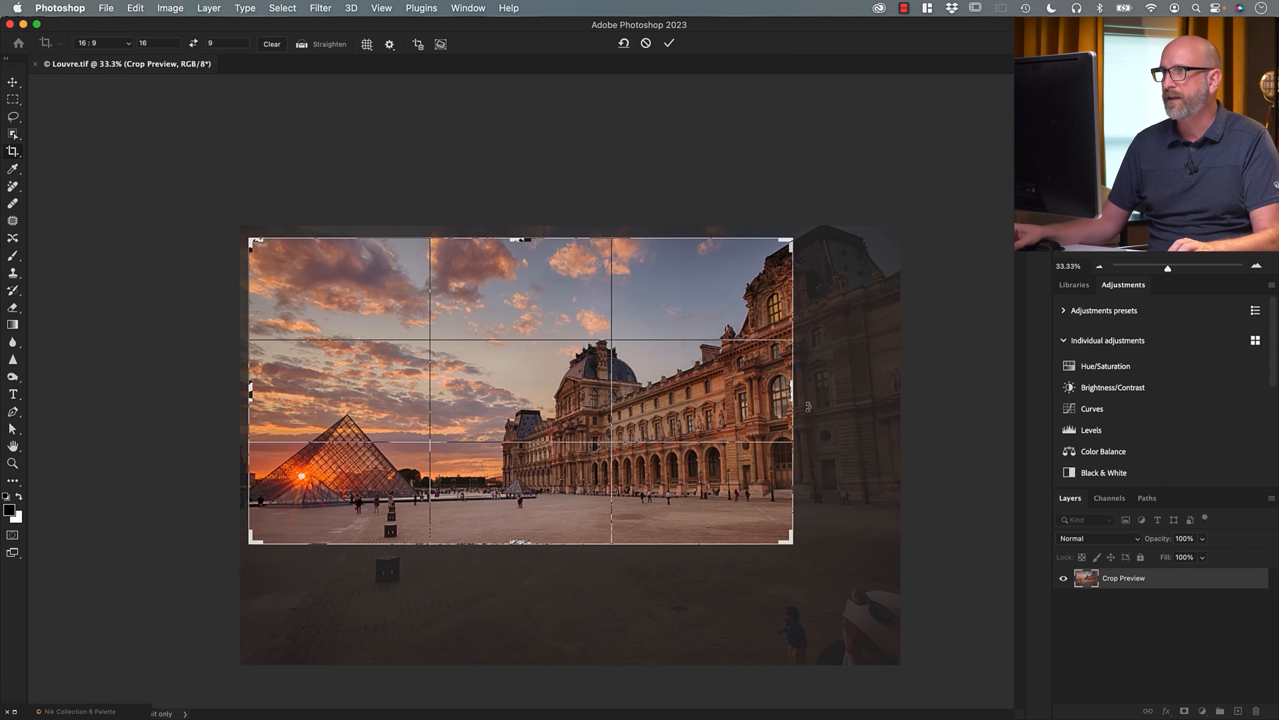
left_click_drag(793, 390, 820, 392)
left_click_drag(727, 406, 730, 396)
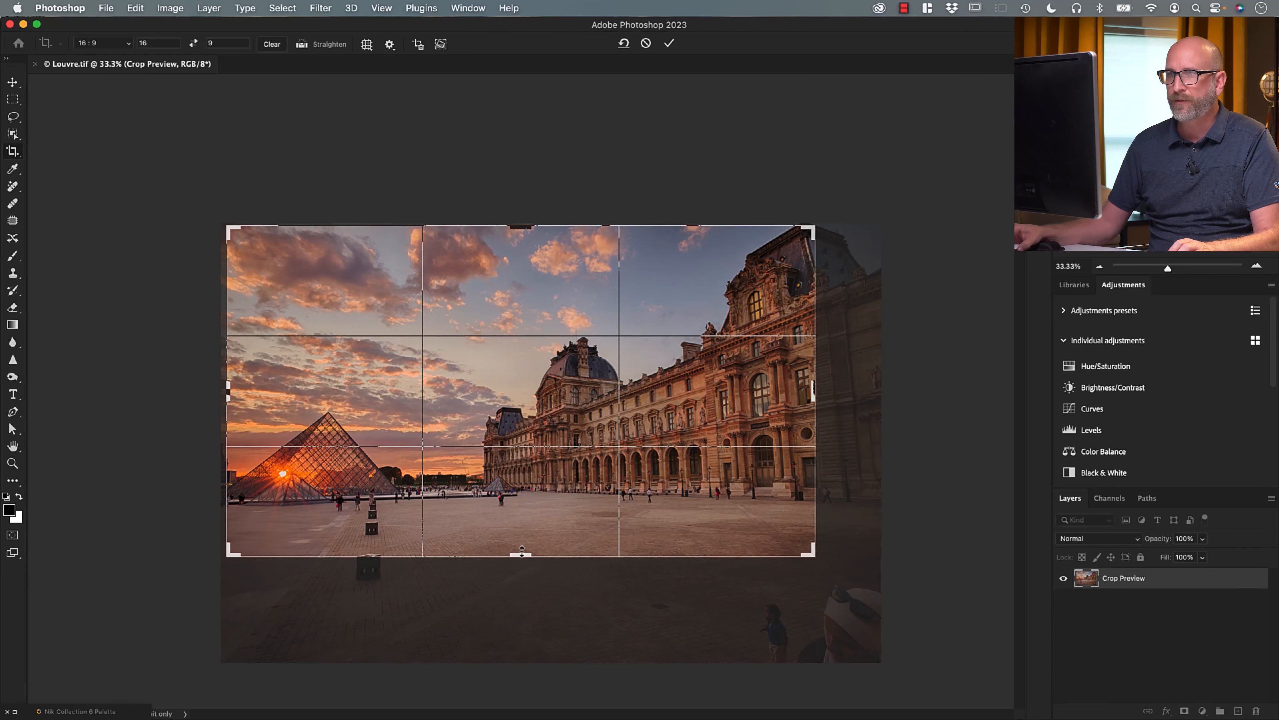
left_click_drag(522, 554, 522, 551)
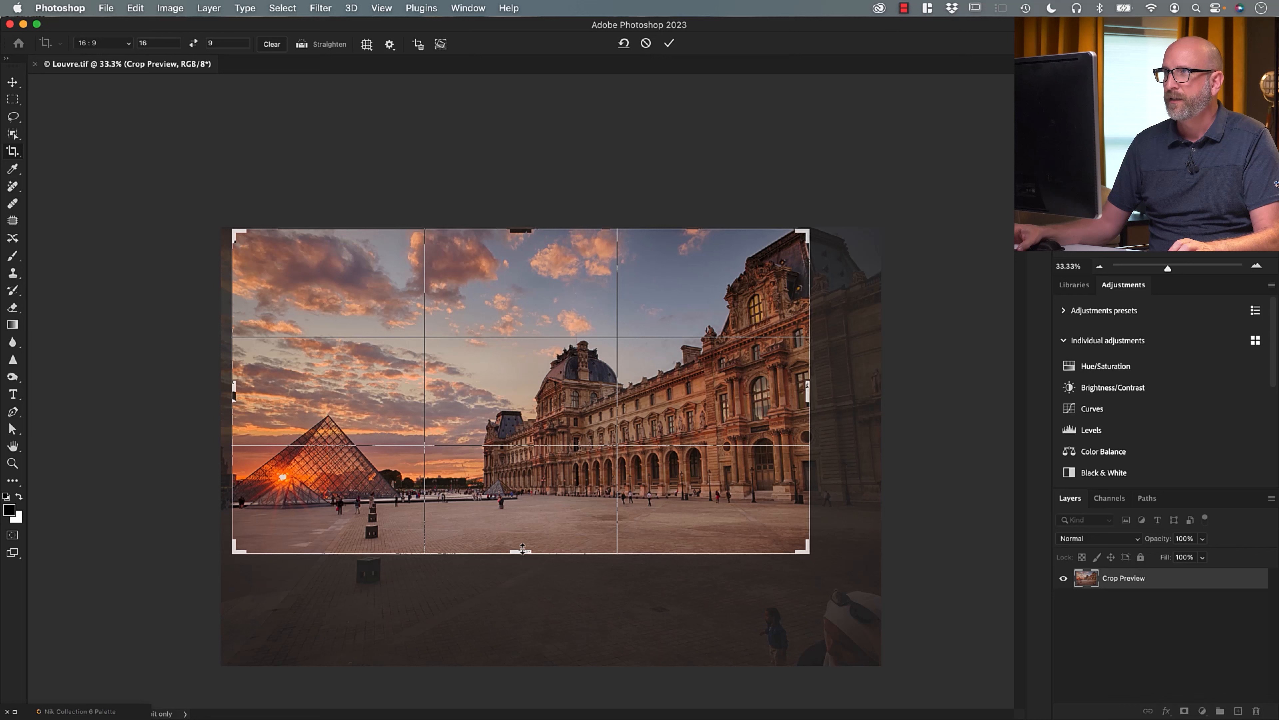
left_click(669, 43)
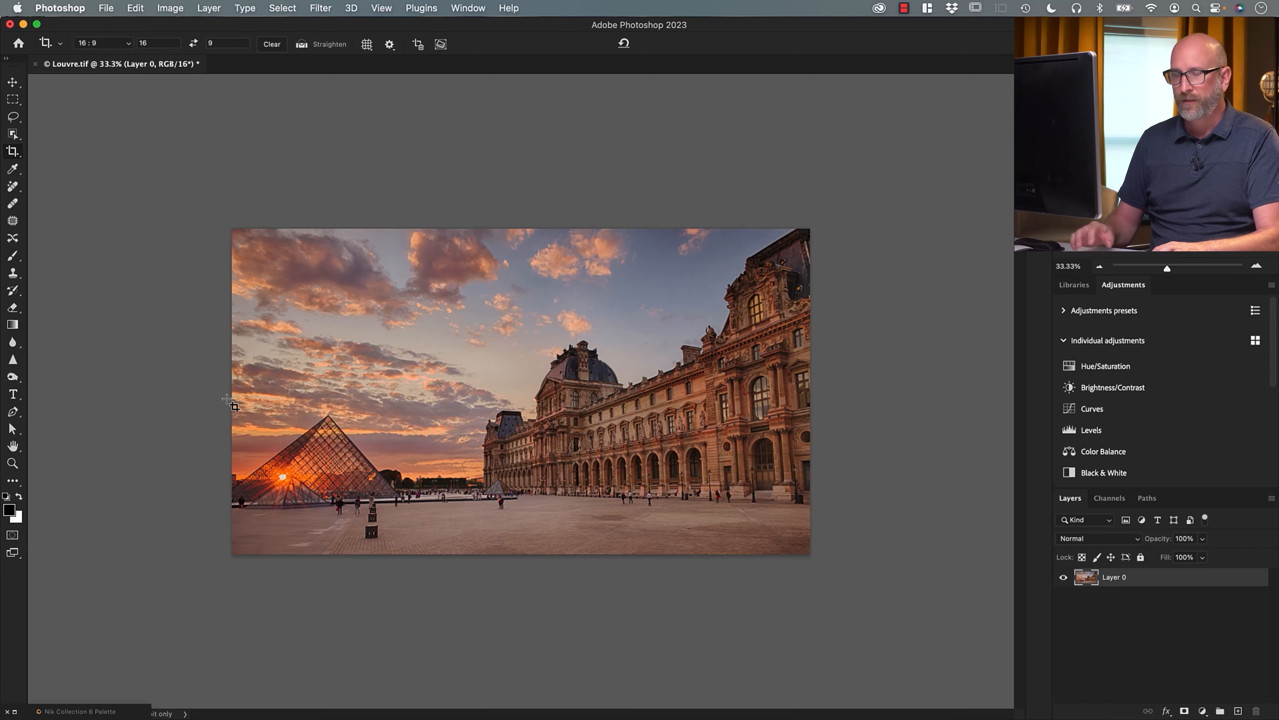
View the cropped image in full screen mode with all panels hidden and the picture fitted to the screen.
key("Tab")
key("Tab")
key("Tab")
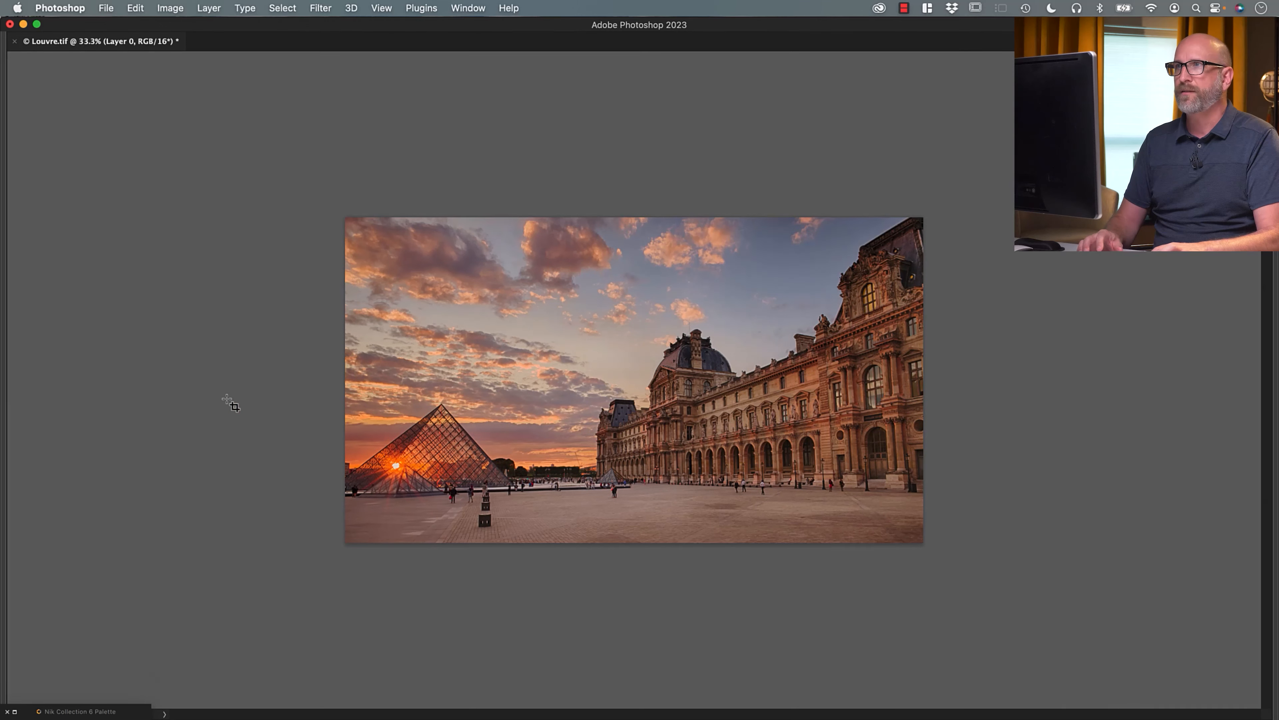
key("f")
key("f")
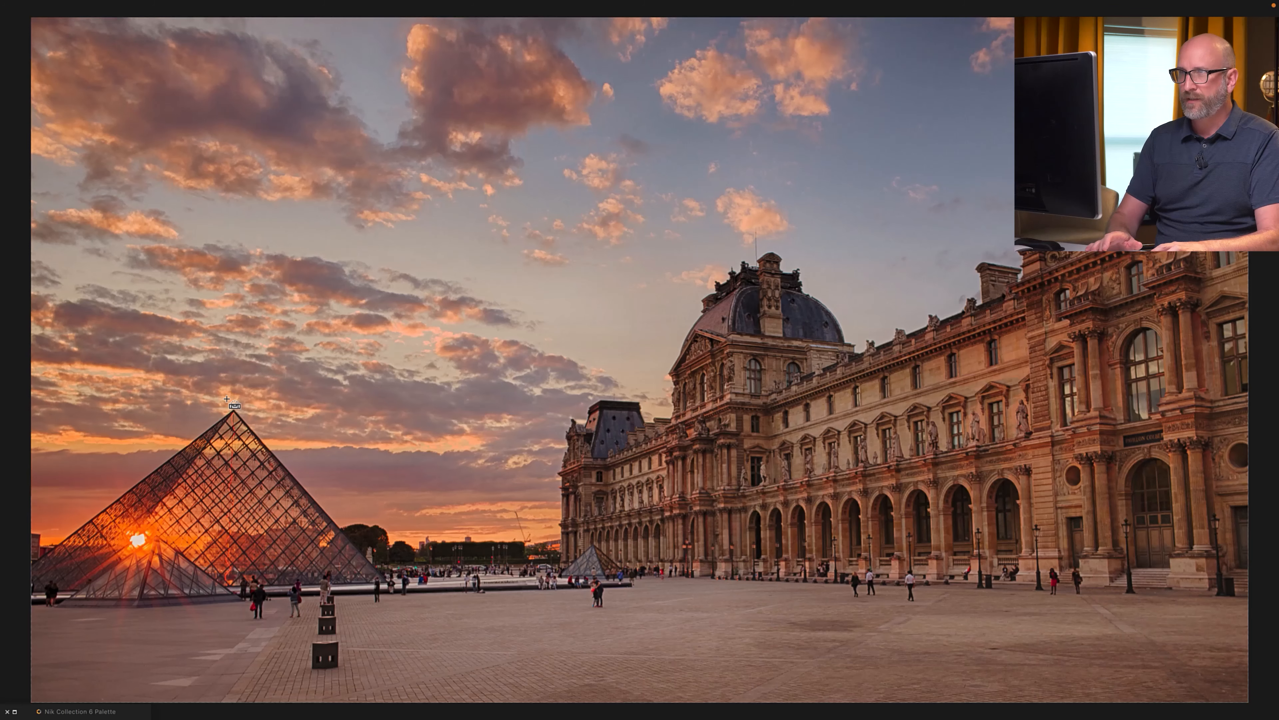
key("super+0")
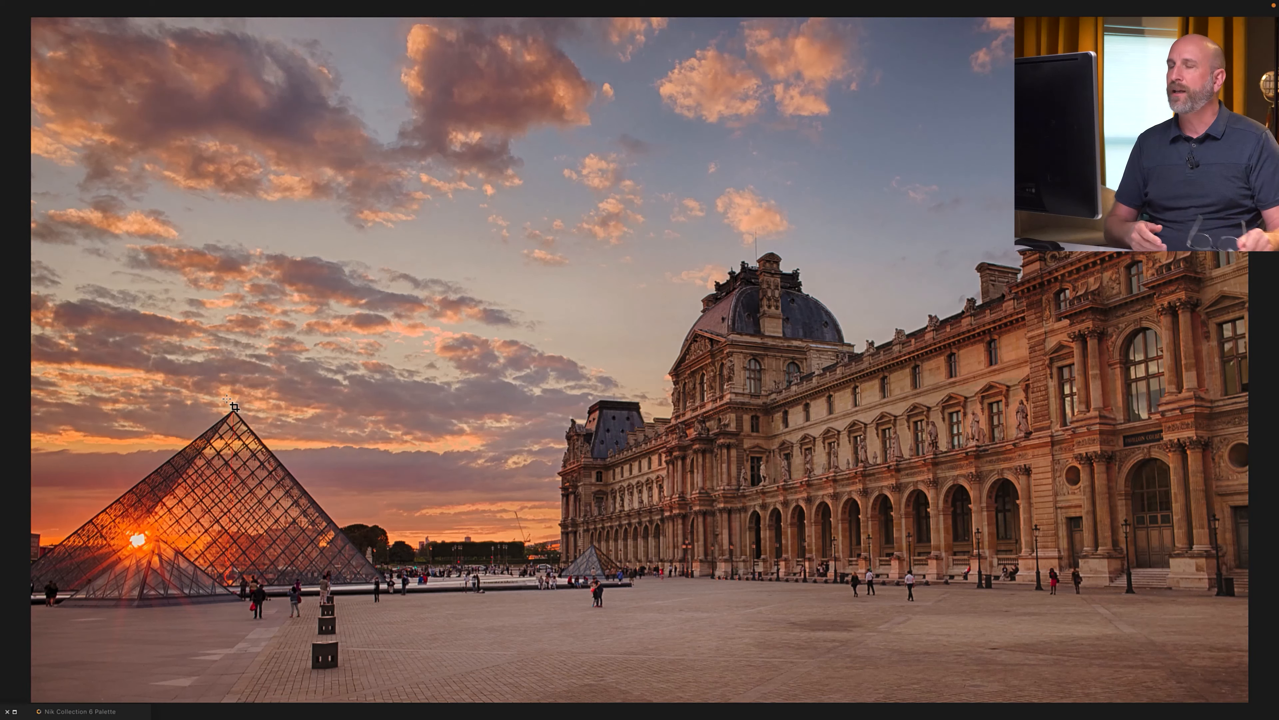